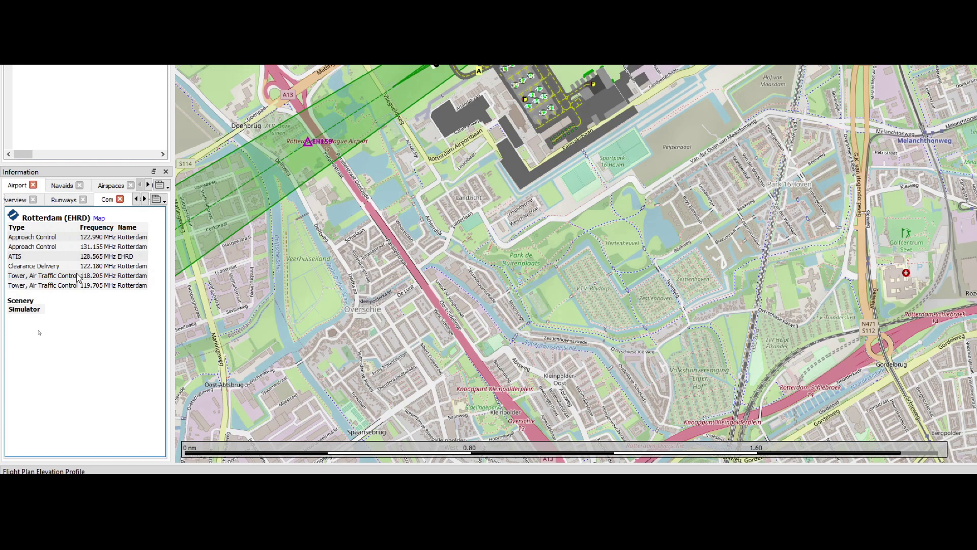
# Show Rotterdam's Procedures tab with the ILS EH250 runway 06 approach (109.10 MHz, 57°M) and its transitions
pyautogui.click(145, 199)
pyautogui.click(91, 203)
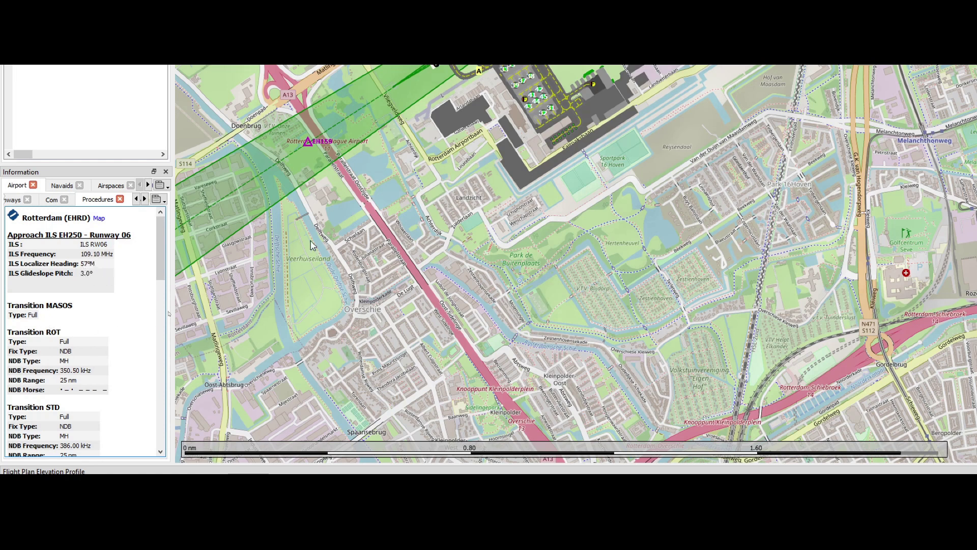
# Zoom out and pan the map around Rotterdam's airspace, out to Valkenburg Navy and Hilversum
pyautogui.scroll(-2, 574, 179)
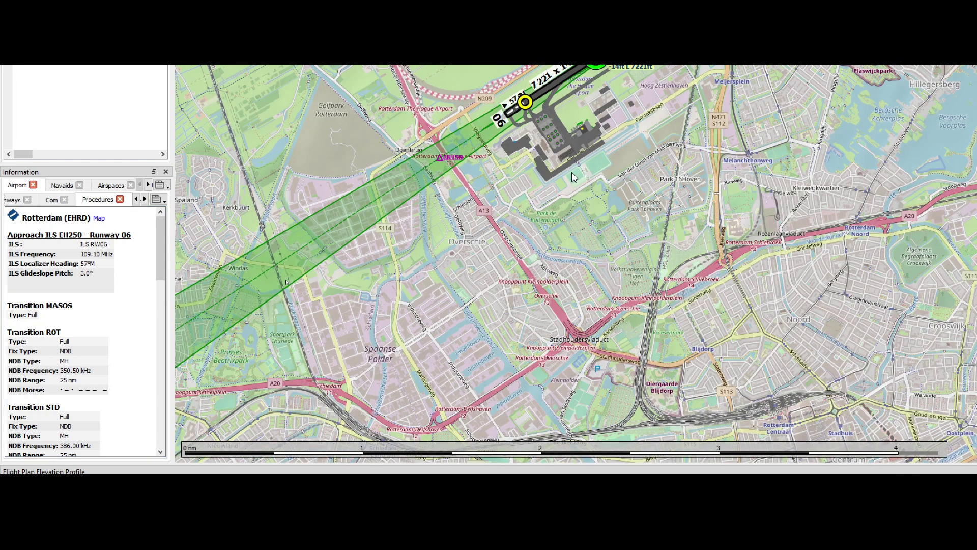
pyautogui.scroll(-2, 573, 177)
pyautogui.scroll(-2, 580, 163)
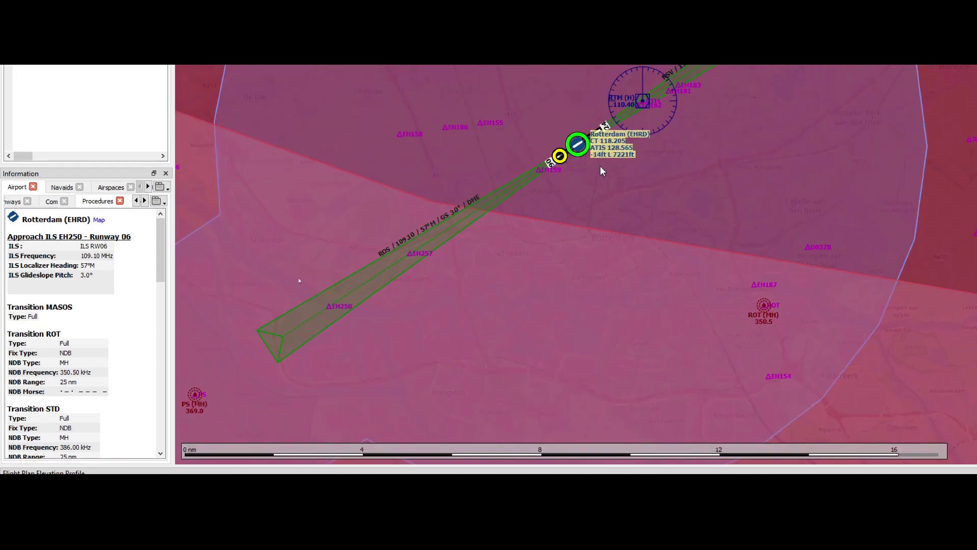
pyautogui.moveTo(581, 212); pyautogui.dragTo(563, 237)
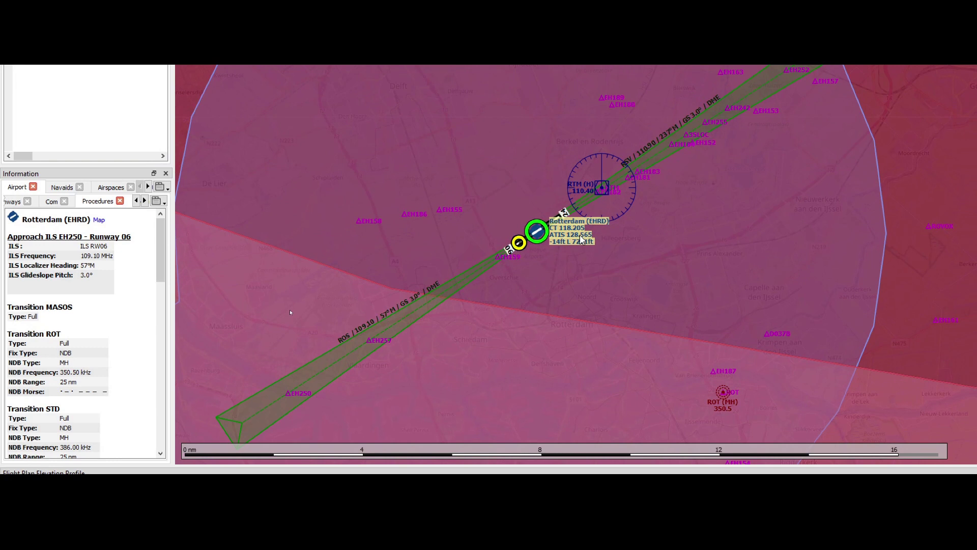
pyautogui.scroll(-2, 633, 237)
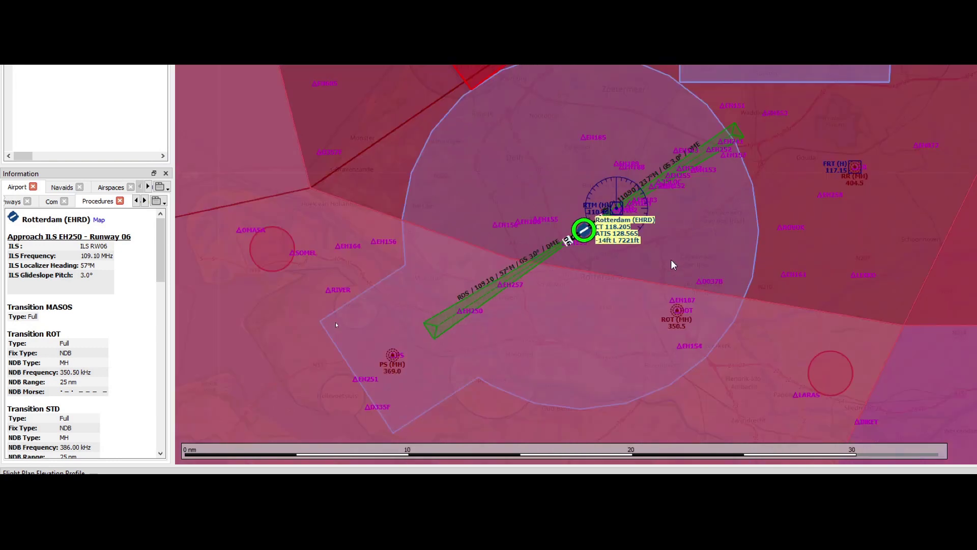
pyautogui.moveTo(656, 252); pyautogui.dragTo(626, 268)
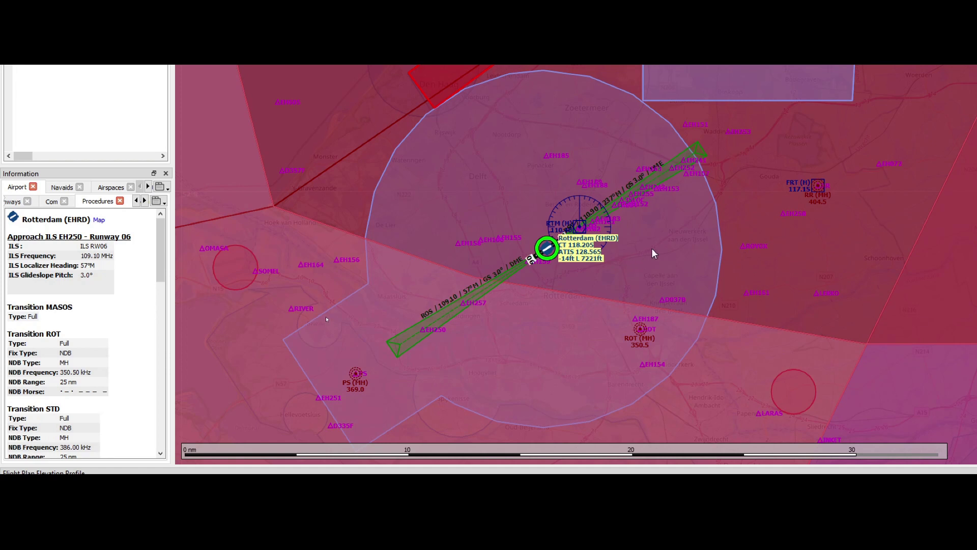
pyautogui.moveTo(677, 225)
pyautogui.mouseDown()
pyautogui.moveTo(637, 262)
pyautogui.moveTo(604, 266)
pyautogui.mouseUp()
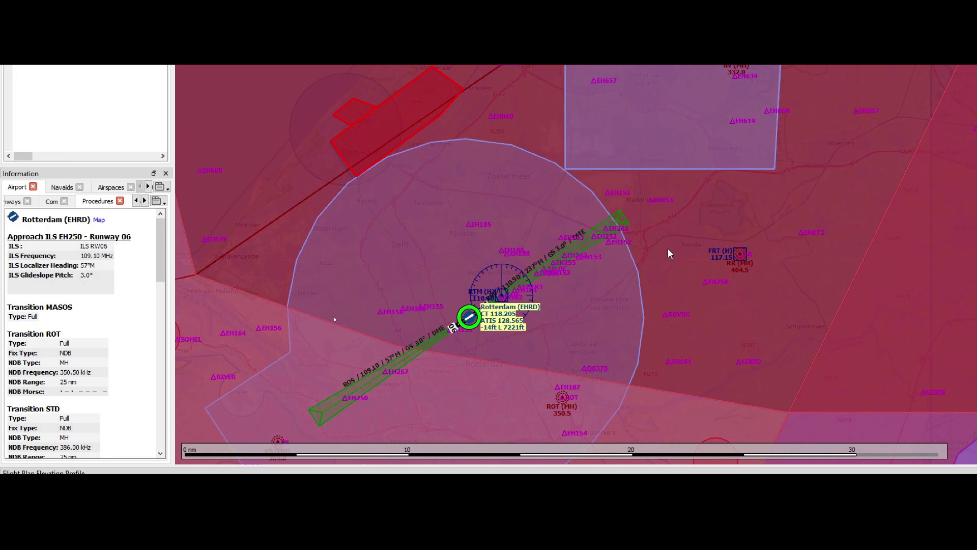
pyautogui.scroll(-2, 667, 253)
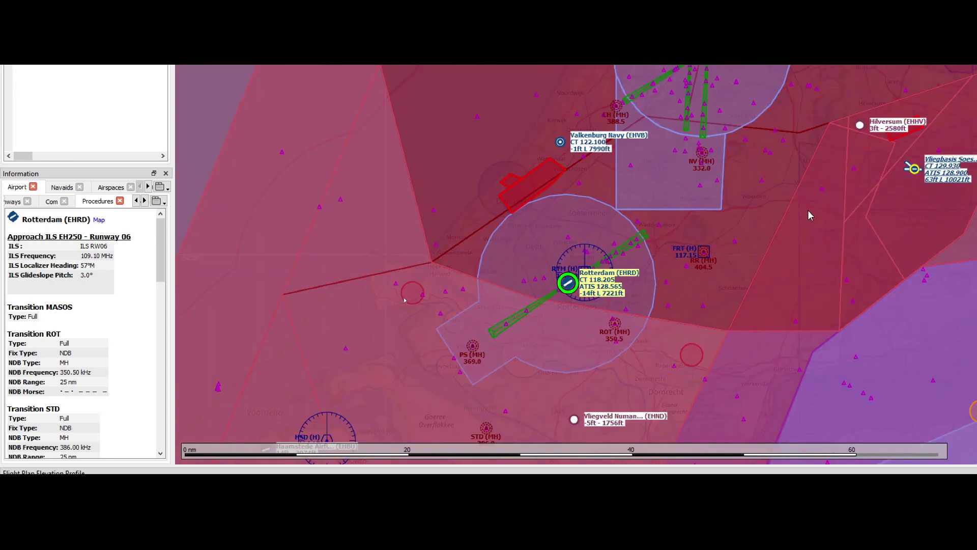
pyautogui.scroll(-2, 810, 215)
pyautogui.moveTo(805, 229); pyautogui.dragTo(774, 234)
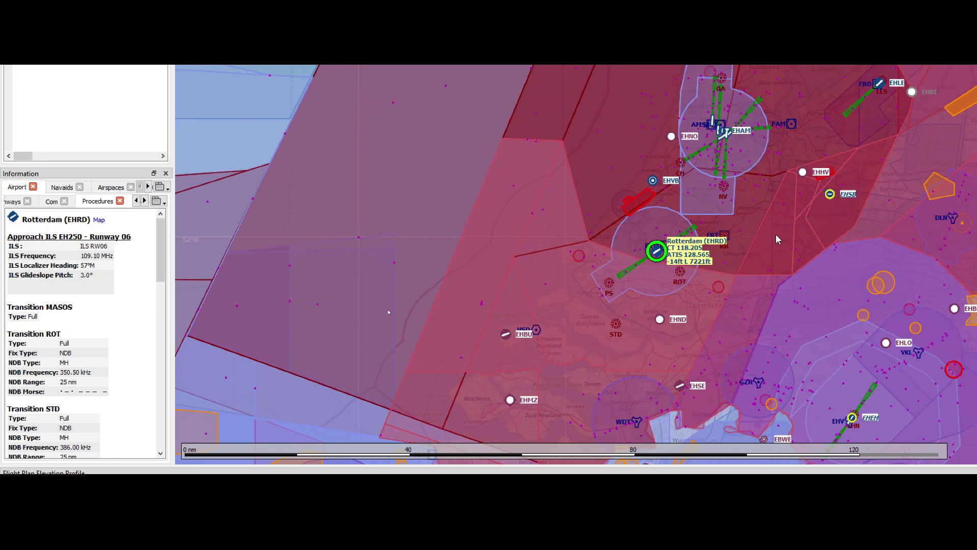
pyautogui.scroll(2, 757, 220)
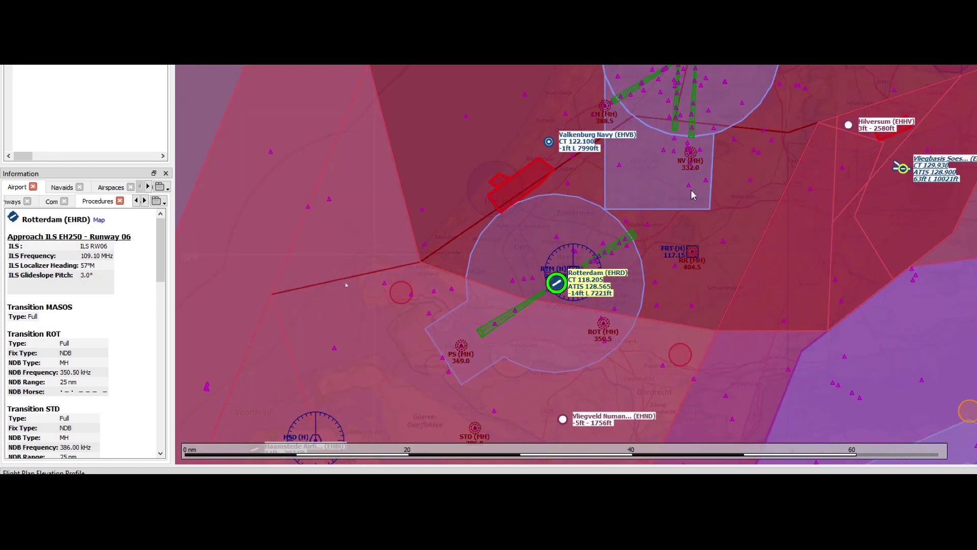
# Add NDB Schiphol Amsterdam (NV) to the flight plan, a 16.7 nm leg from runway 06
pyautogui.rightClick(692, 156)
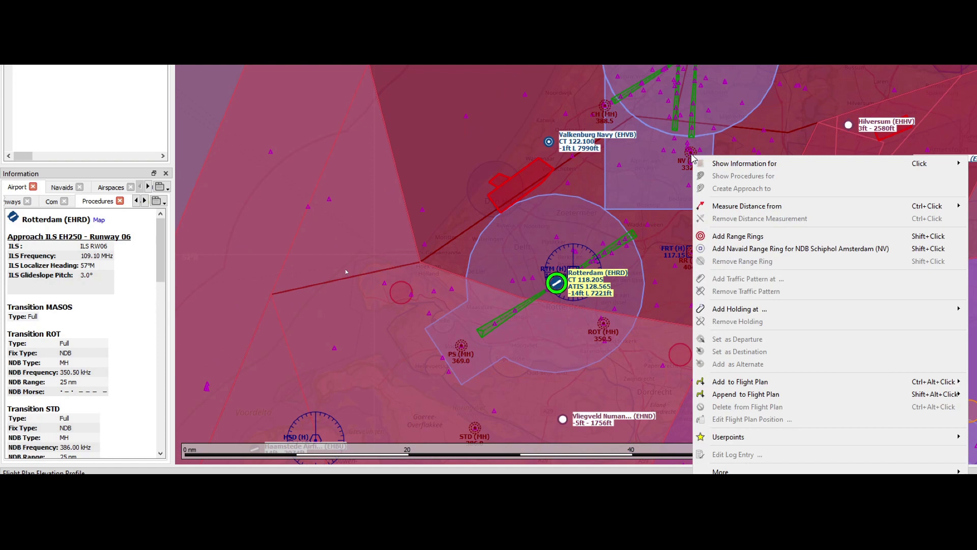
pyautogui.click(744, 381)
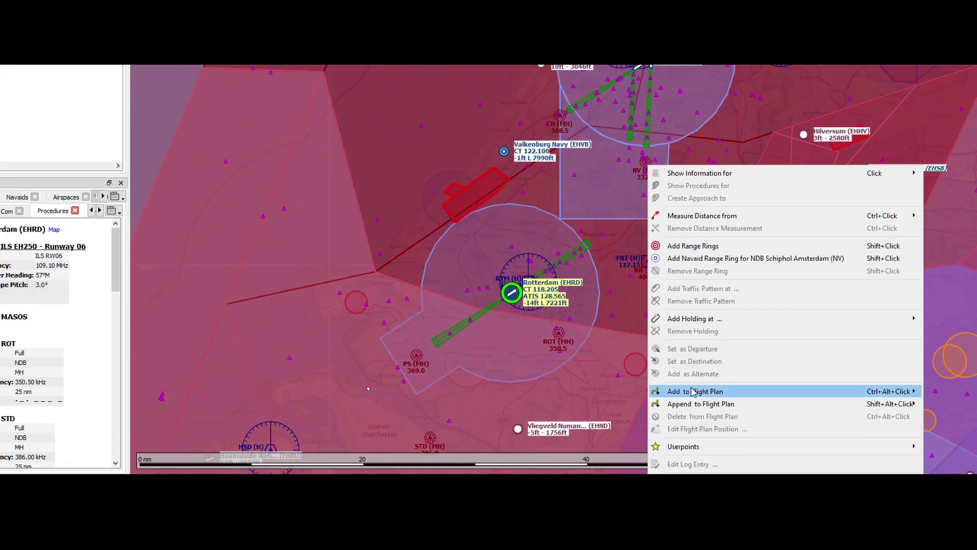
pyautogui.moveTo(693, 393)
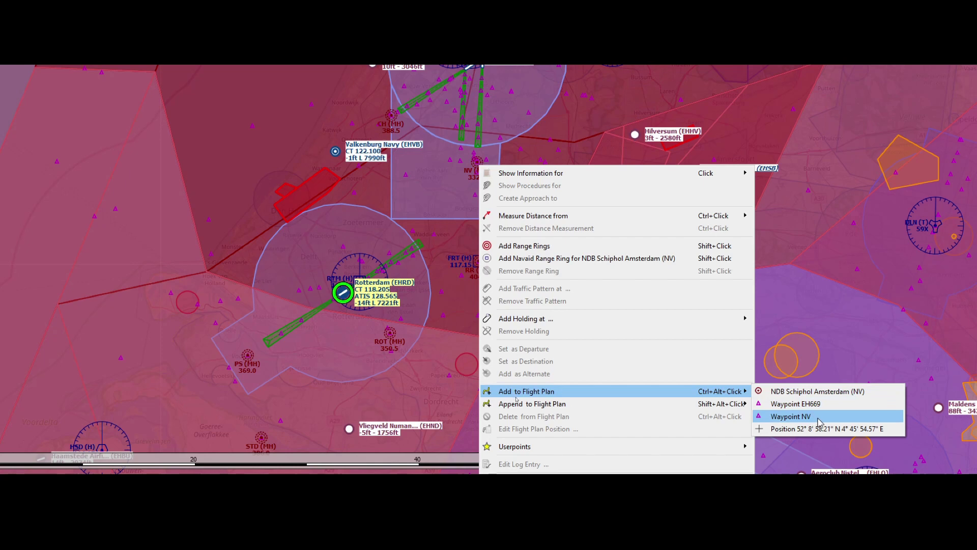
pyautogui.click(807, 386)
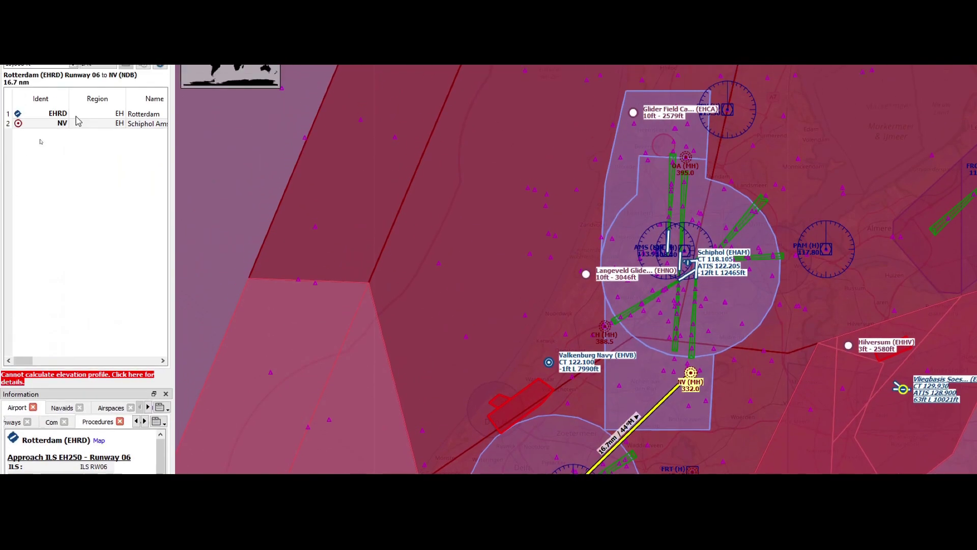
# Select NV in the plan, zoom in on Rotterdam's runway 06, and call up EHRD's airport actions
pyautogui.click(87, 148)
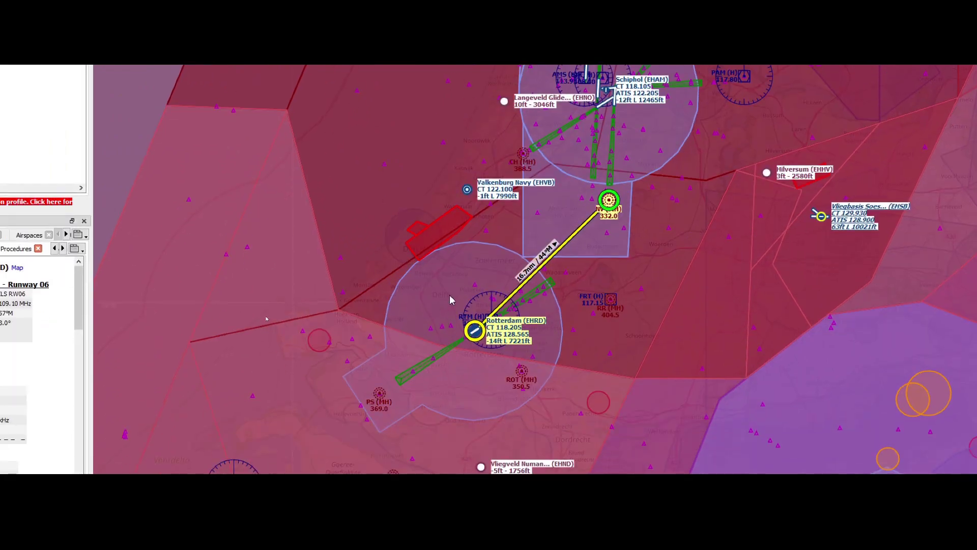
pyautogui.scroll(5, 450, 300)
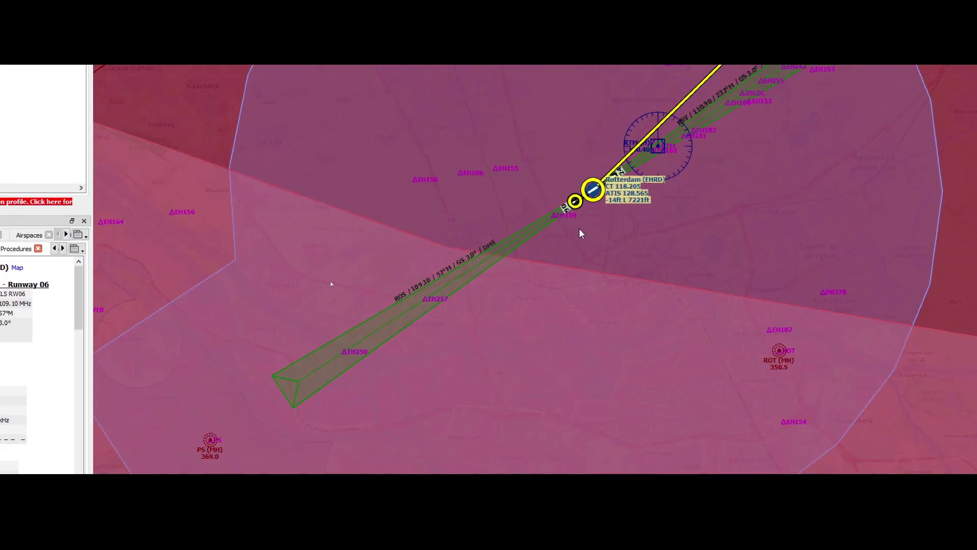
pyautogui.scroll(5, 581, 233)
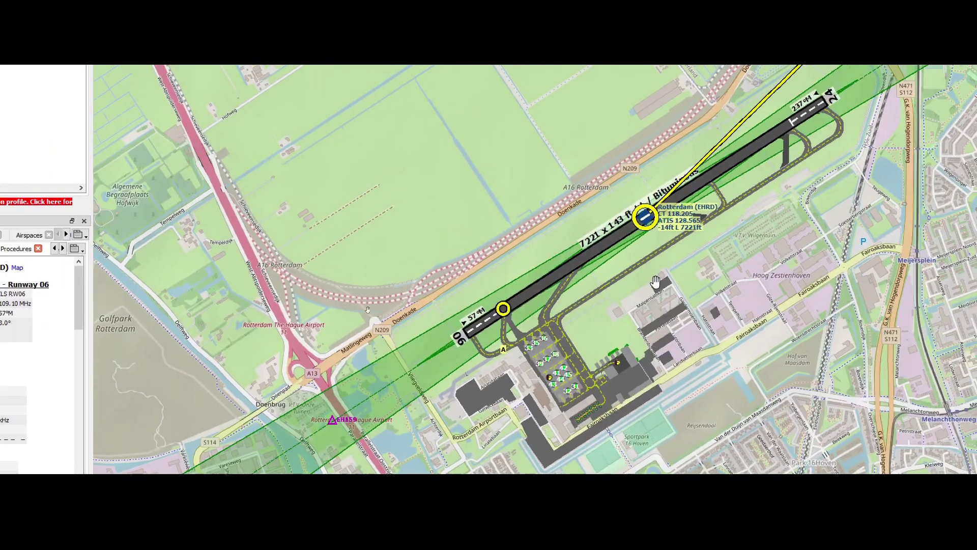
pyautogui.rightClick(494, 312)
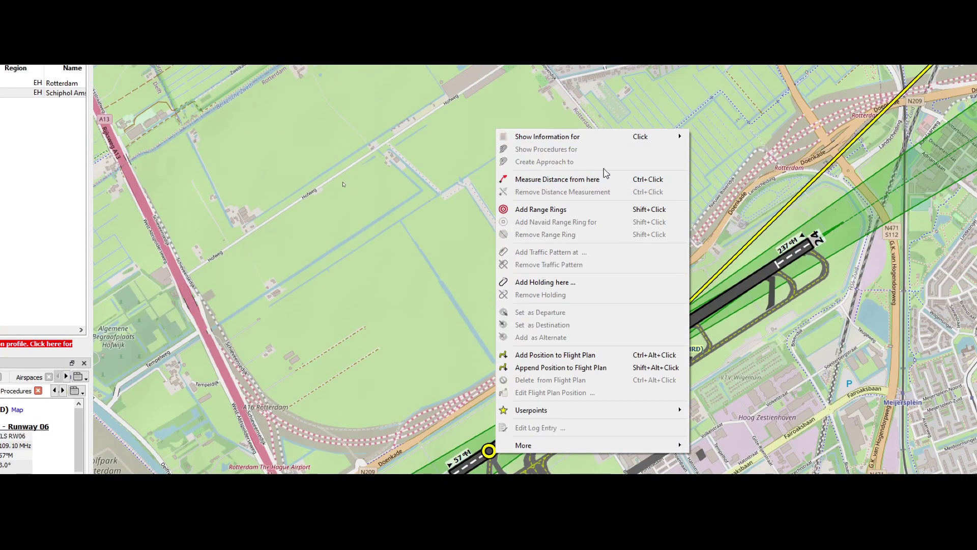
pyautogui.click(770, 375)
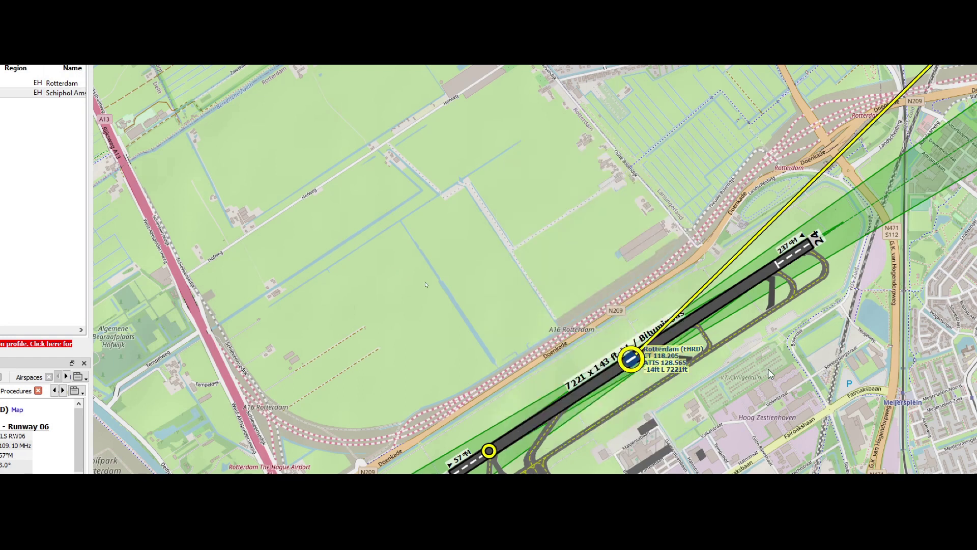
pyautogui.click(625, 367)
pyautogui.rightClick(635, 360)
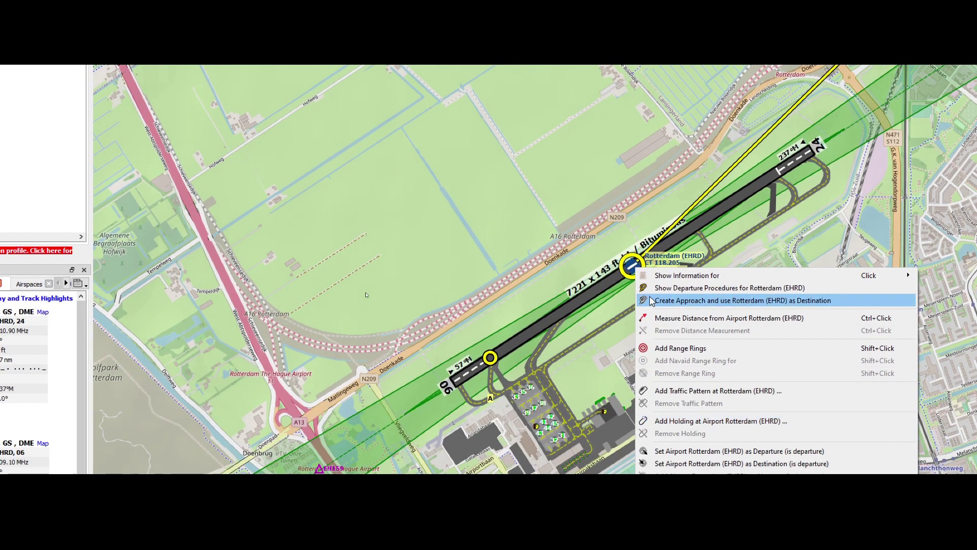
# List Rotterdam (EHRD) departure procedures, showing runway 06 and 24 SIDs like ANDI1A and ARNE2A
pyautogui.click(692, 288)
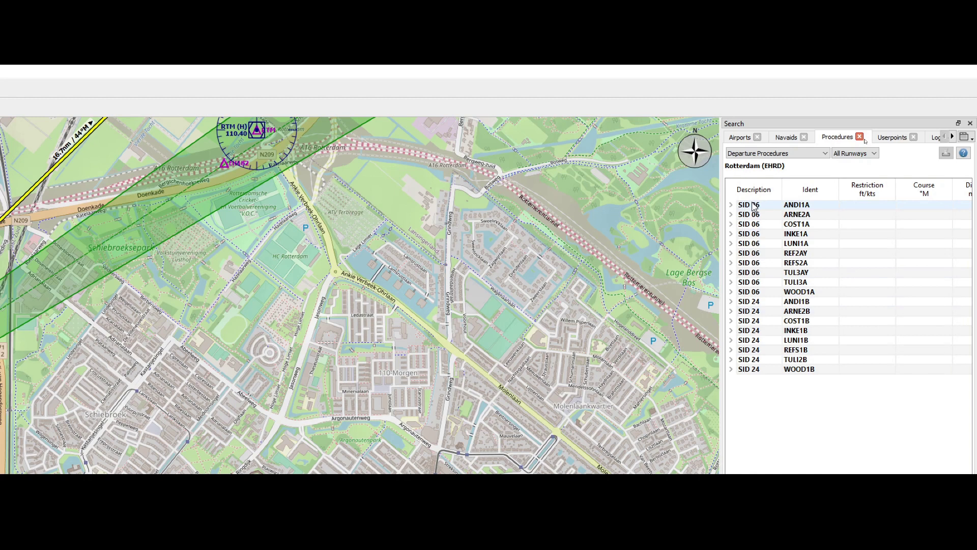
# Preview the TULI3A departure with its legs, zooming out to bring Schiphol into view
pyautogui.click(731, 283)
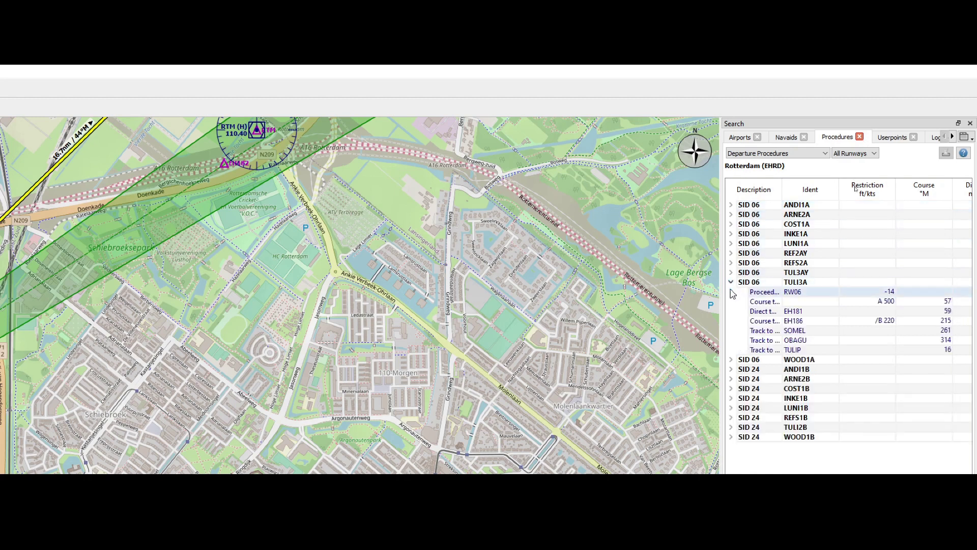
pyautogui.click(766, 293)
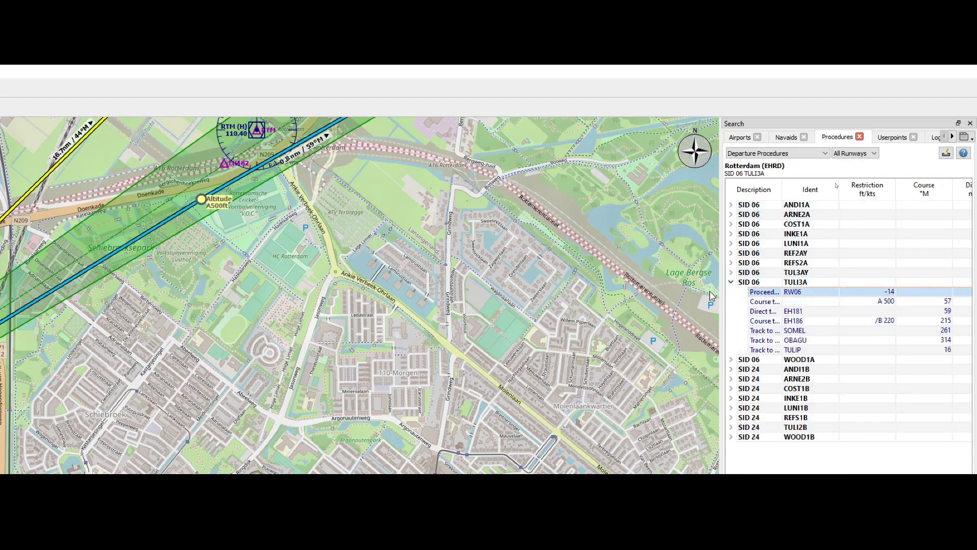
pyautogui.scroll(-3, 442, 264)
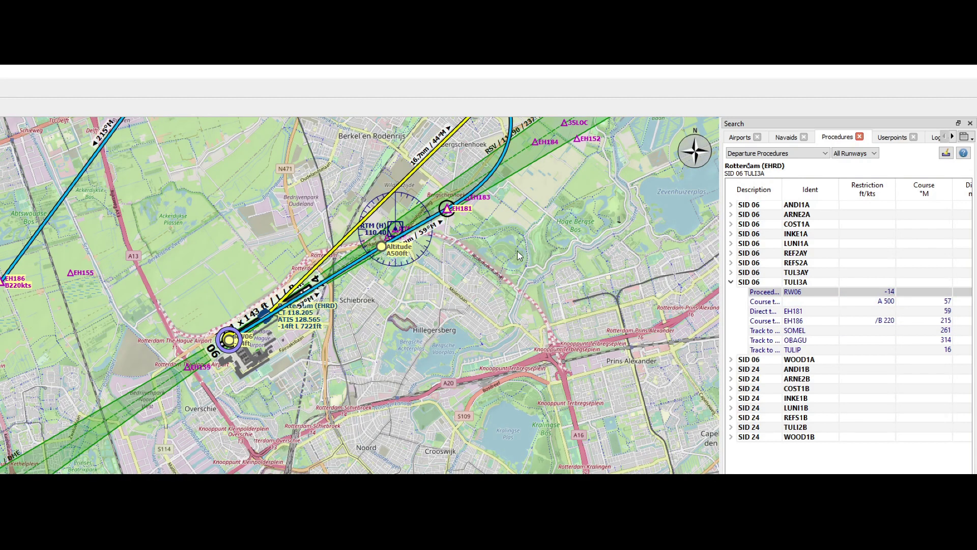
pyautogui.scroll(-2, 504, 255)
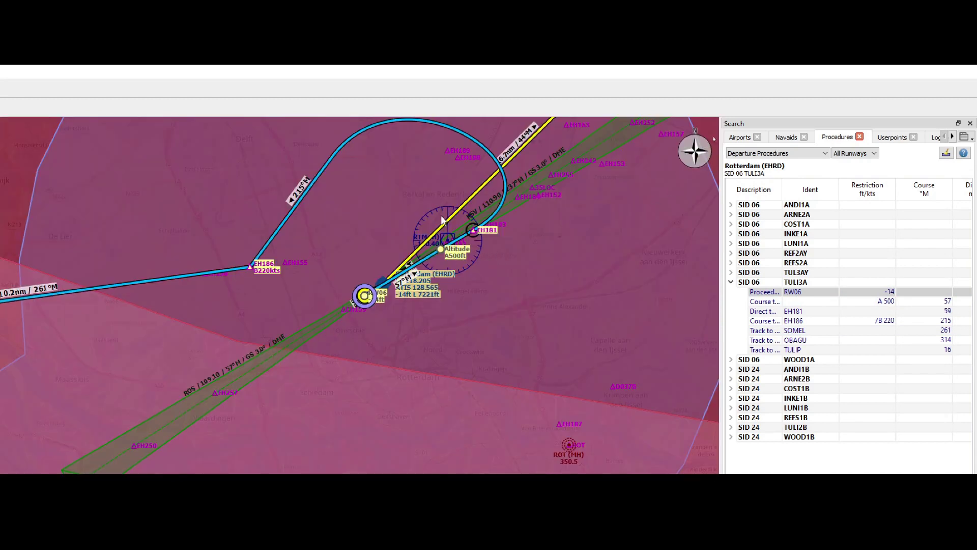
pyautogui.scroll(-2, 215, 334)
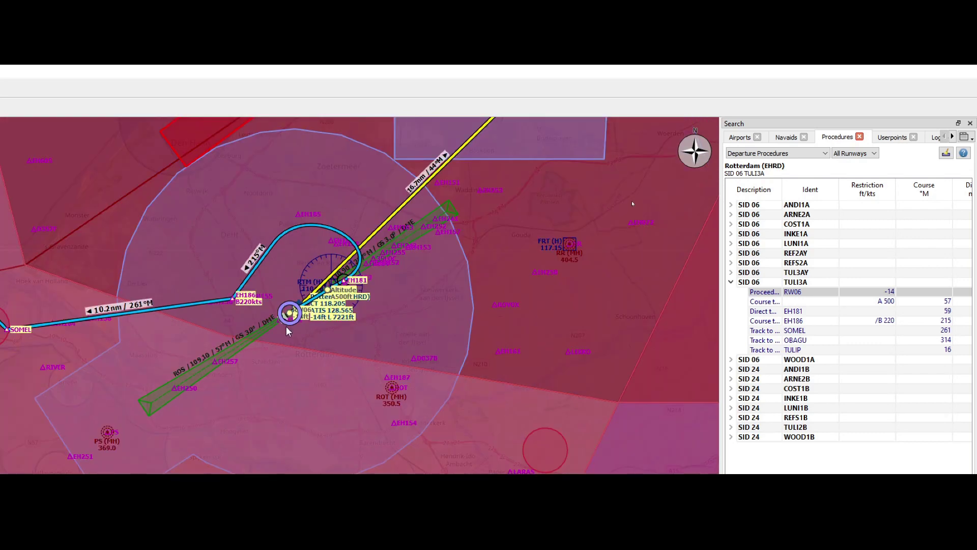
pyautogui.scroll(-2, 286, 326)
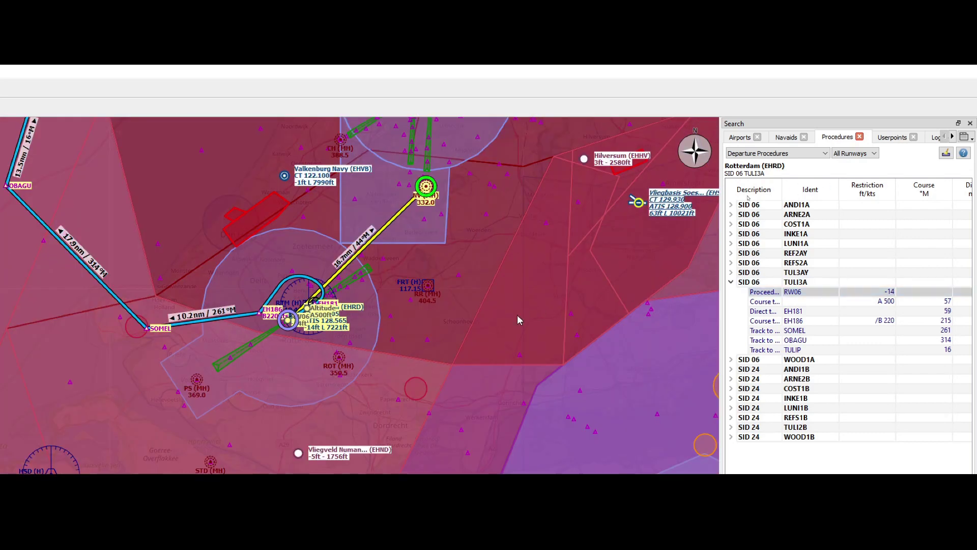
pyautogui.moveTo(218, 127); pyautogui.dragTo(229, 248)
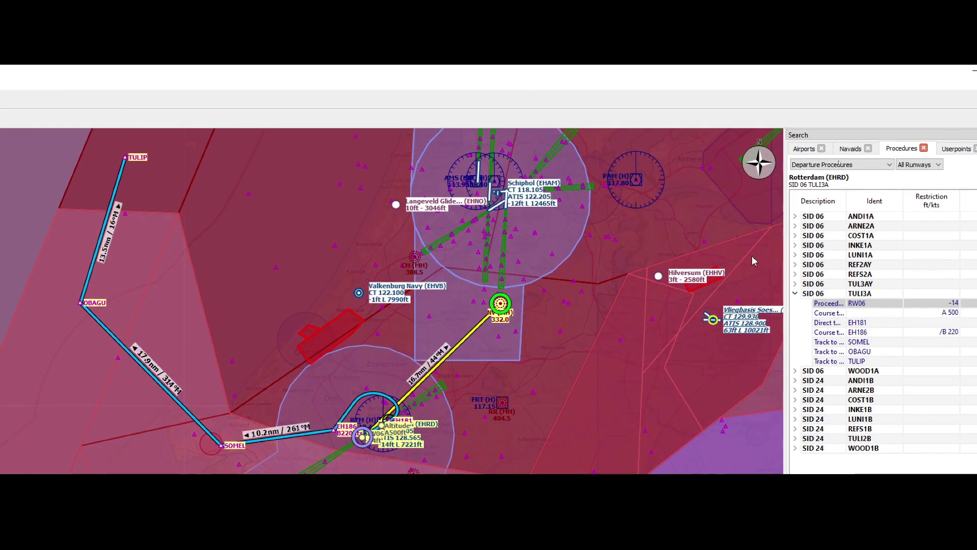
# Preview the TUL3AY and REFS2A runway 06 departures, expanding each to list its legs
pyautogui.click(756, 274)
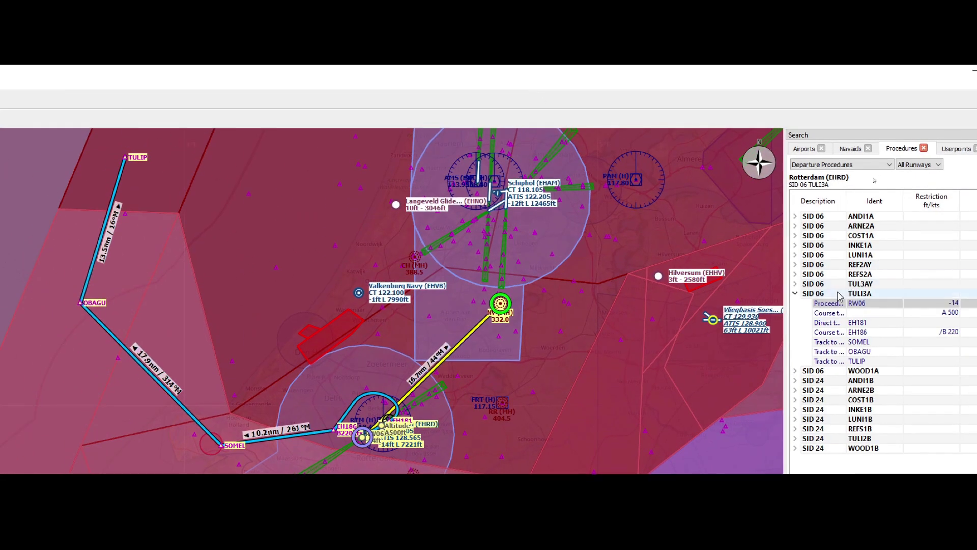
pyautogui.doubleClick(818, 284)
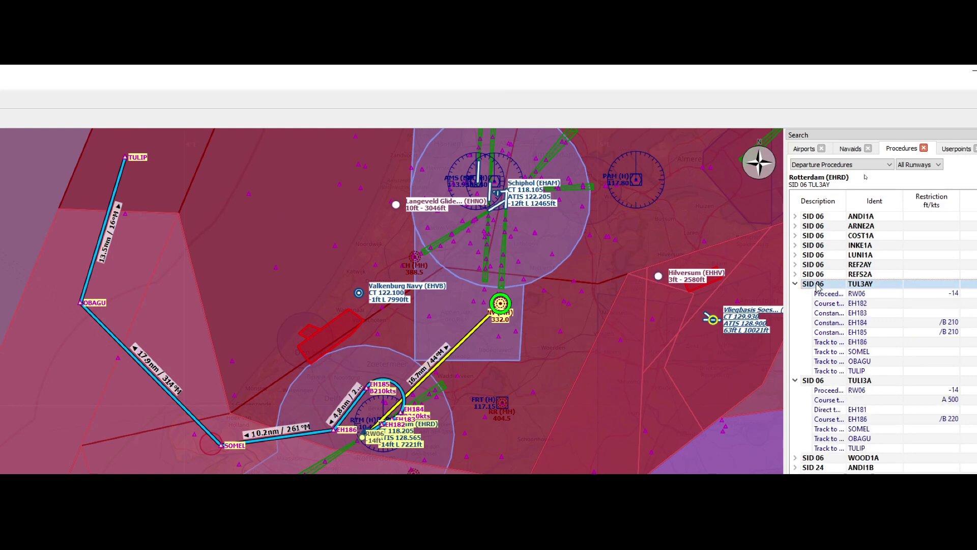
pyautogui.click(827, 294)
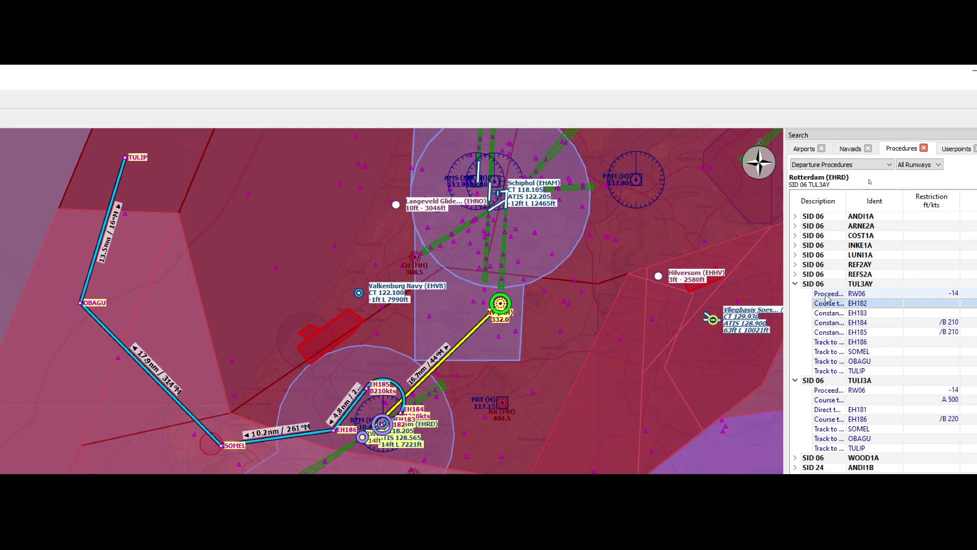
pyautogui.click(815, 275)
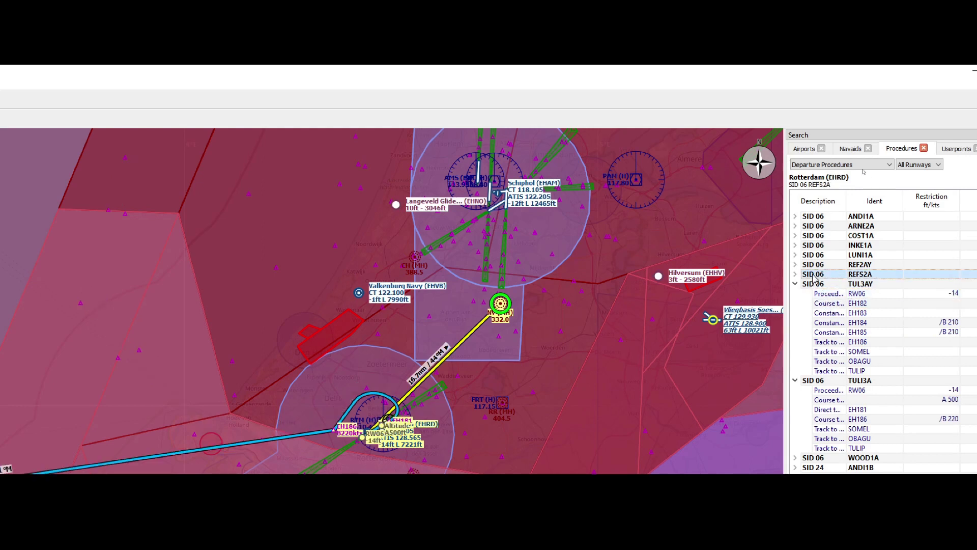
pyautogui.click(796, 274)
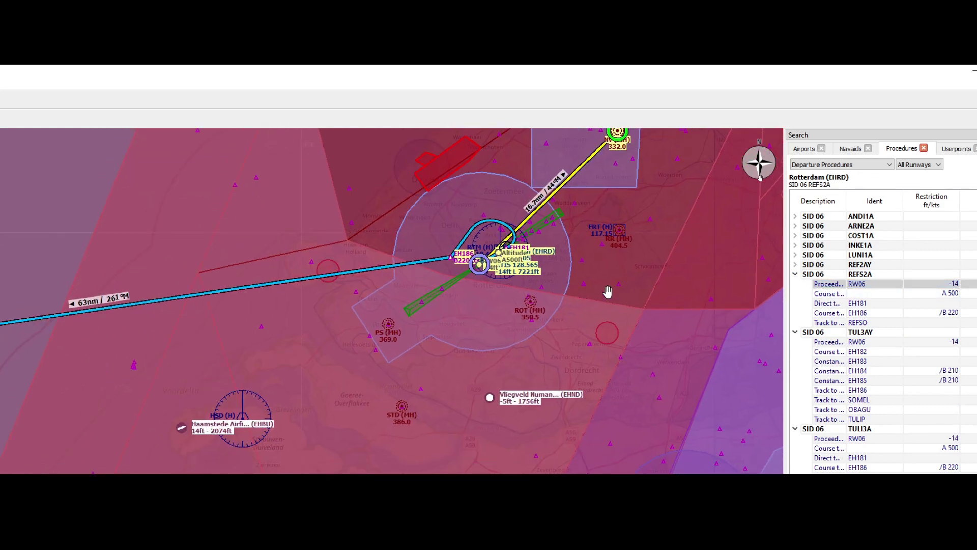
pyautogui.scroll(-5, 366, 318)
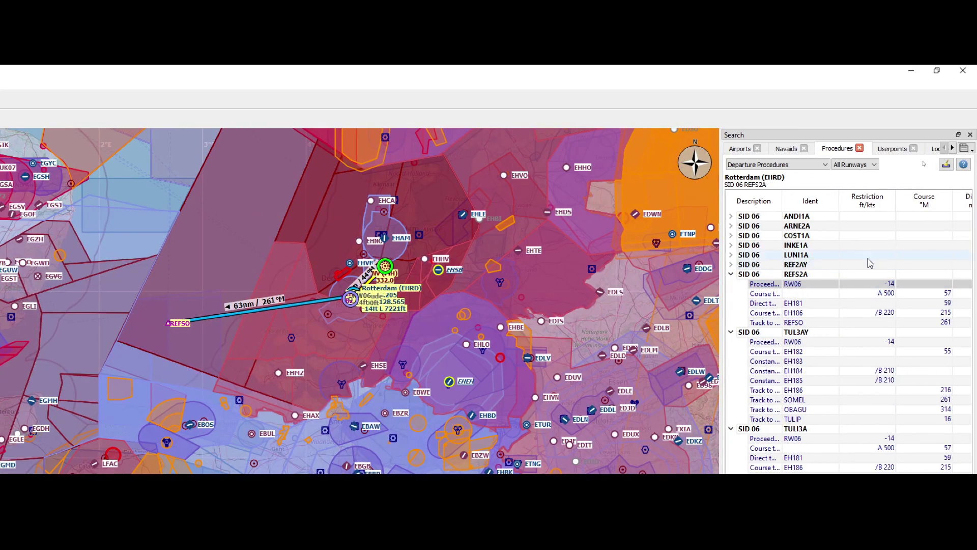
# Preview the REF2AY and LUNI1A departures on the map with their legs expanded
pyautogui.click(748, 265)
pyautogui.click(731, 265)
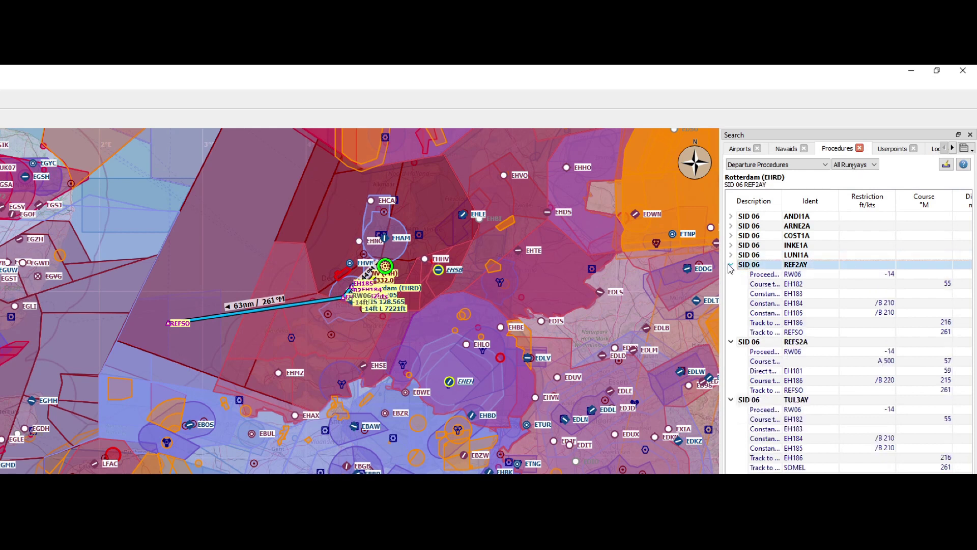
pyautogui.doubleClick(763, 257)
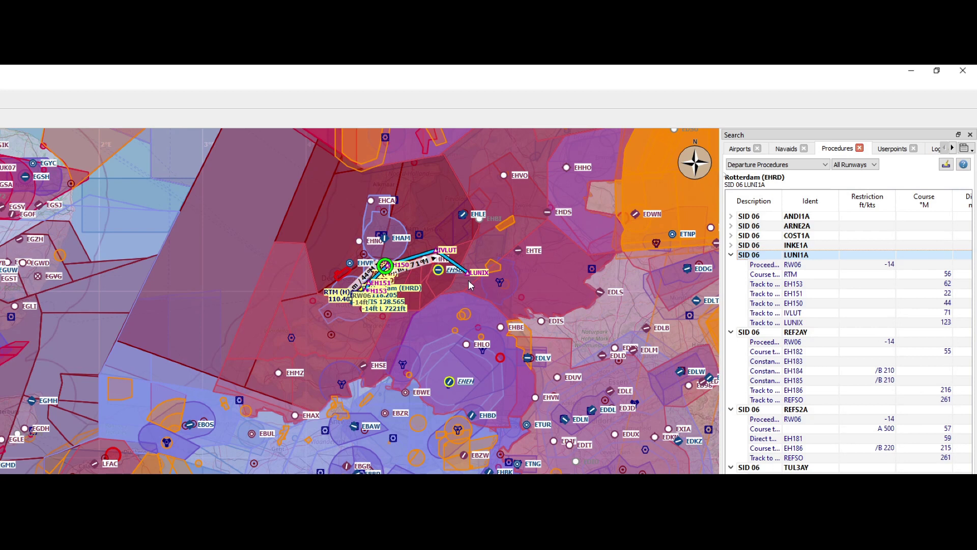
# Insert SID 06 LUNI1A into the flight plan, routing via RTM, EH153, EH151, EH150, IVLUT, LUNIX
pyautogui.rightClick(764, 259)
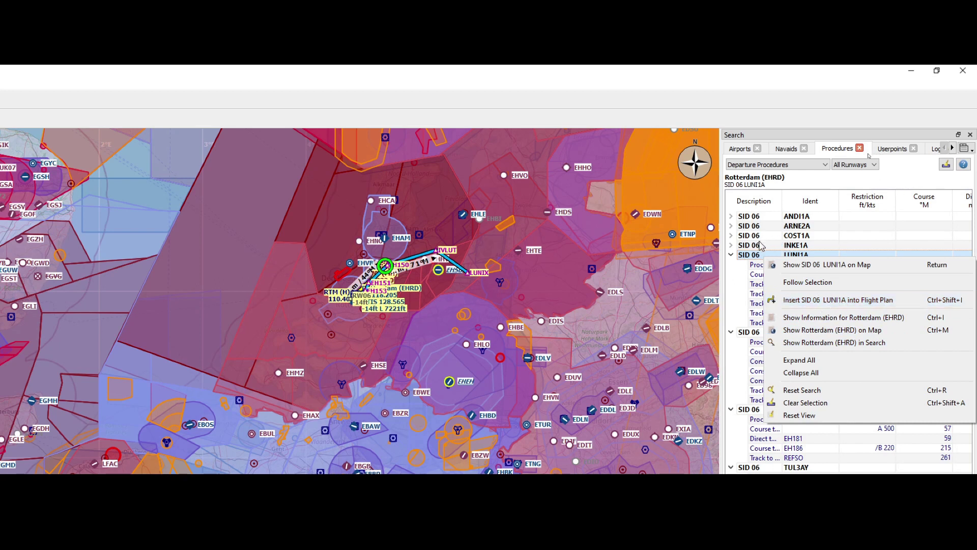
pyautogui.click(761, 259)
pyautogui.rightClick(770, 260)
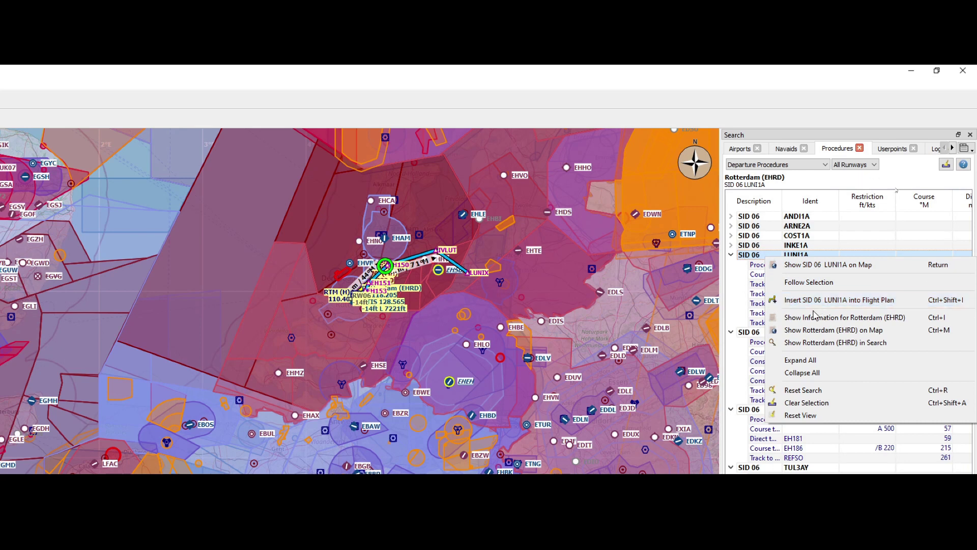
pyautogui.click(751, 260)
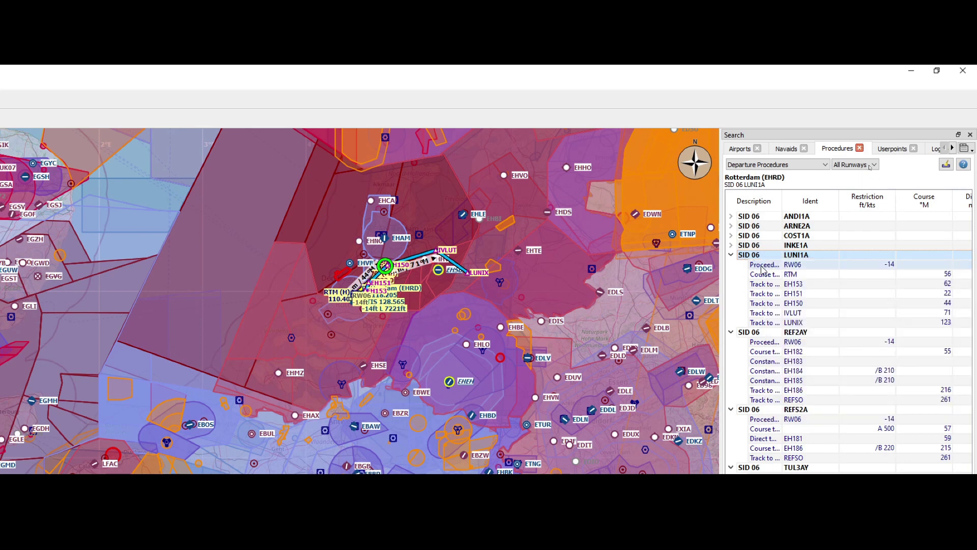
pyautogui.click(764, 265)
pyautogui.click(792, 256)
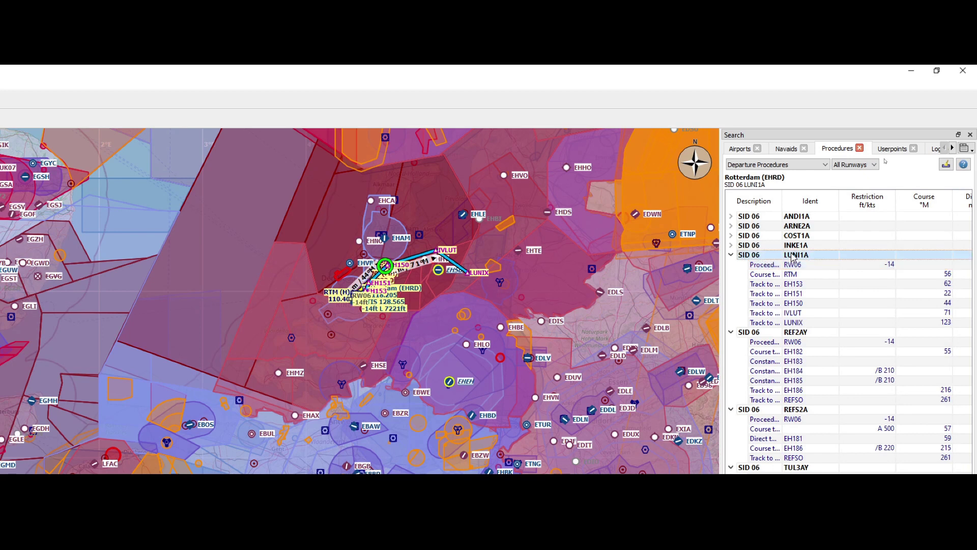
pyautogui.rightClick(793, 257)
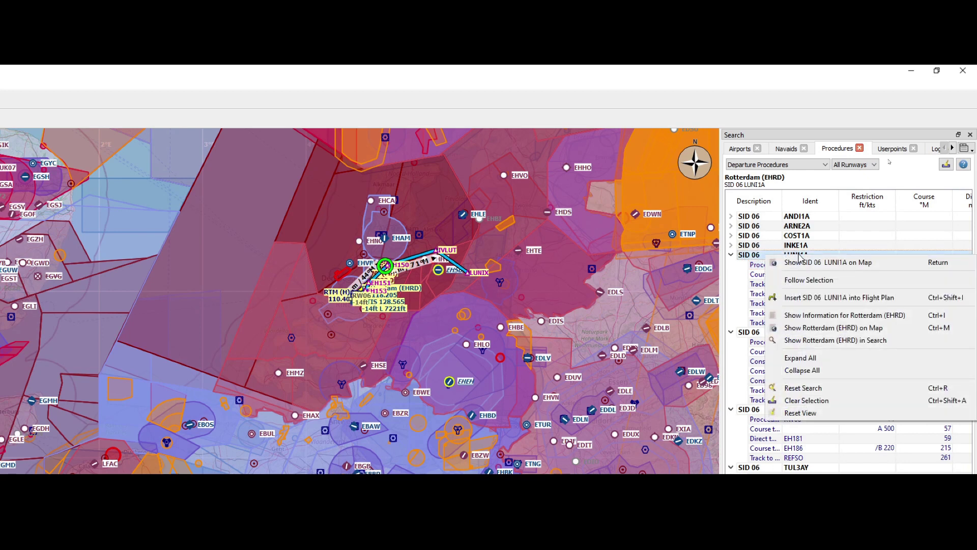
pyautogui.click(810, 297)
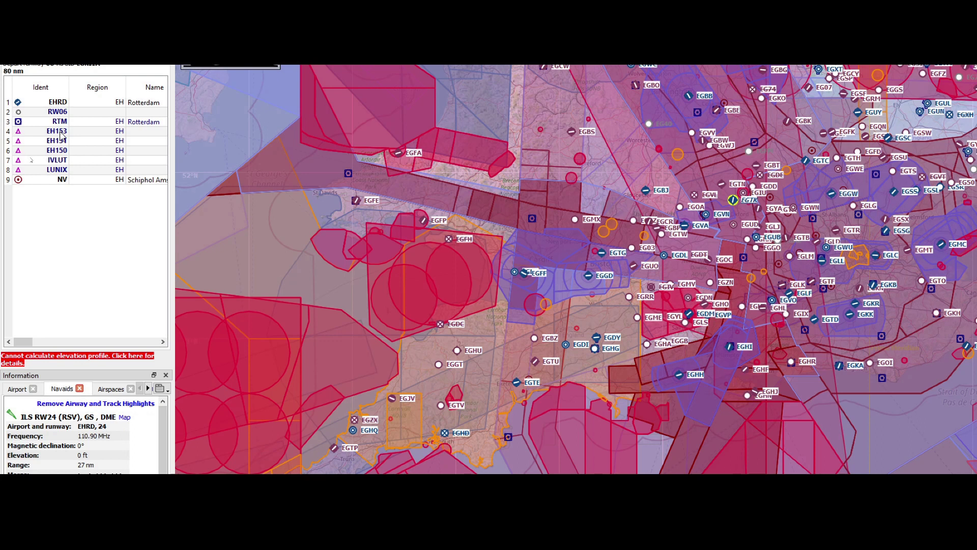
# Center the map on waypoints EH153, EH151 and the Schiphol NV beacon to check them
pyautogui.click(61, 134)
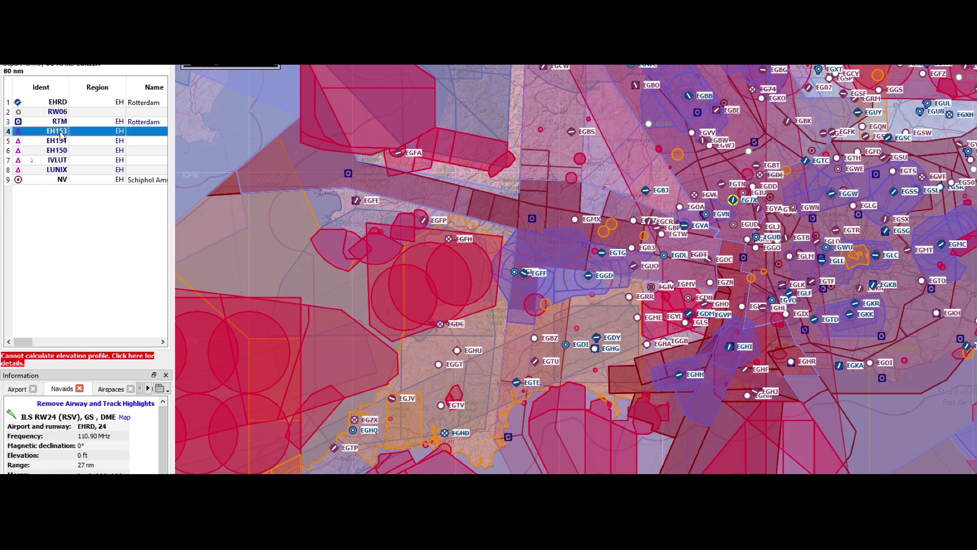
pyautogui.doubleClick(60, 134)
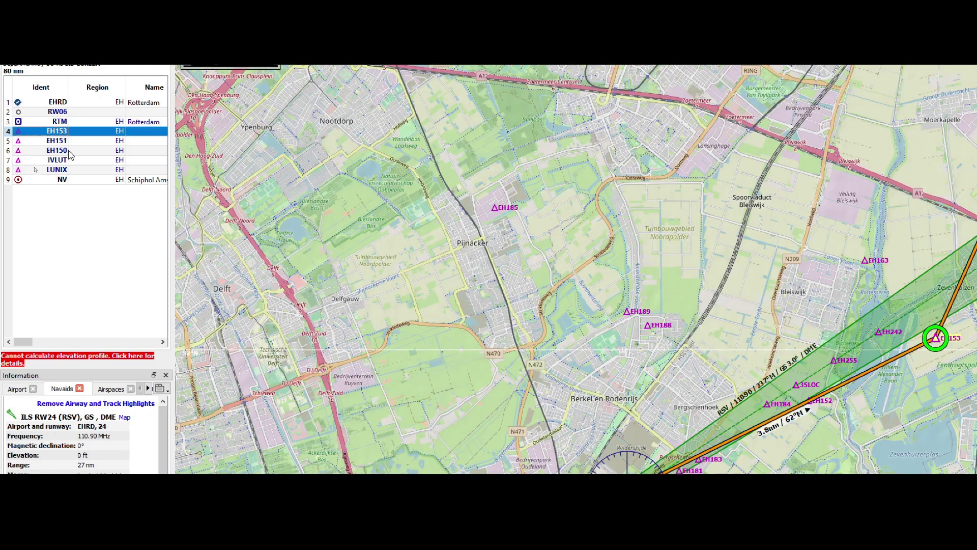
pyautogui.doubleClick(64, 143)
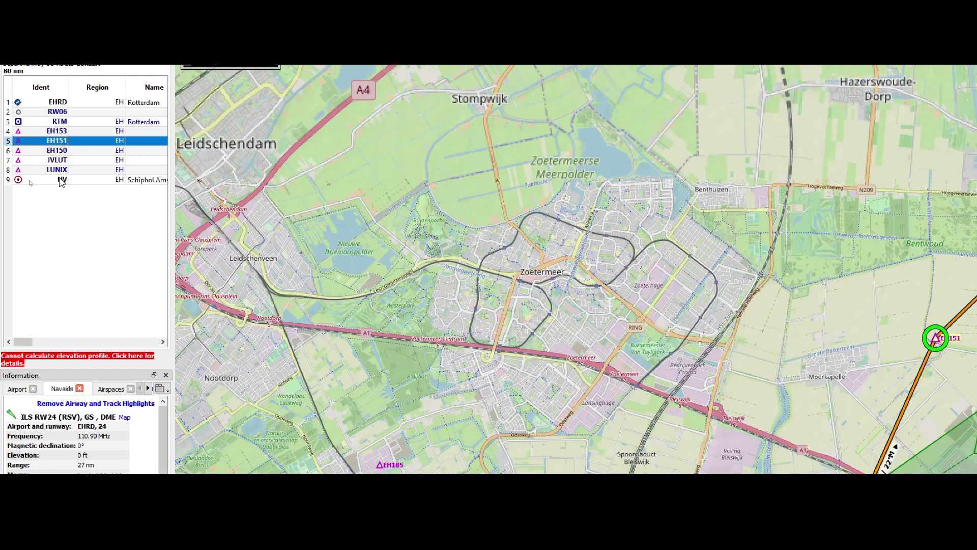
pyautogui.doubleClick(62, 180)
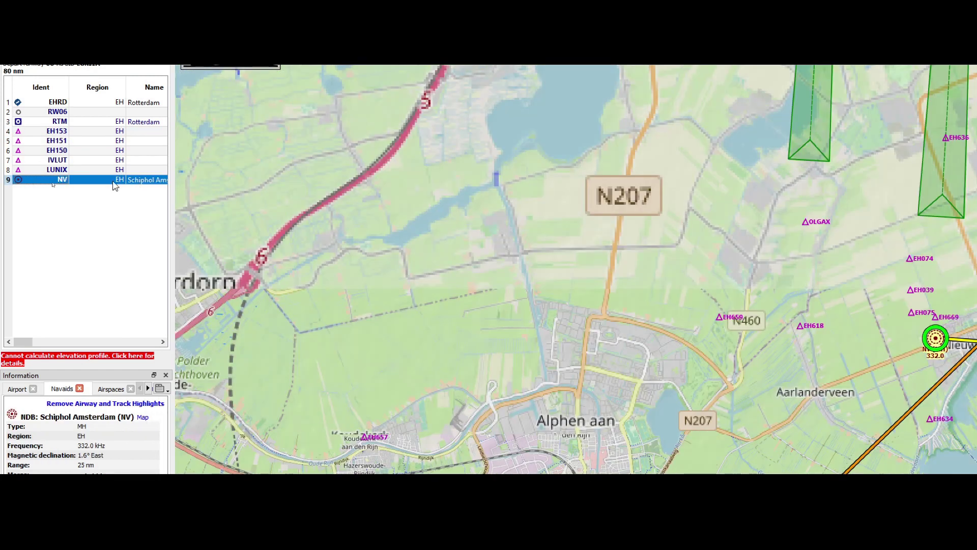
pyautogui.click(519, 197)
pyautogui.scroll(-2, 519, 198)
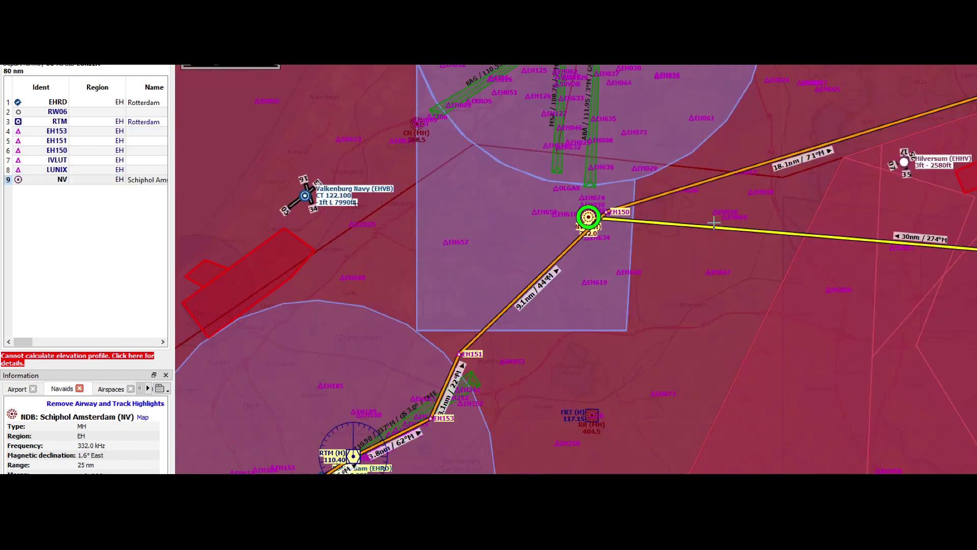
pyautogui.scroll(-2, 714, 223)
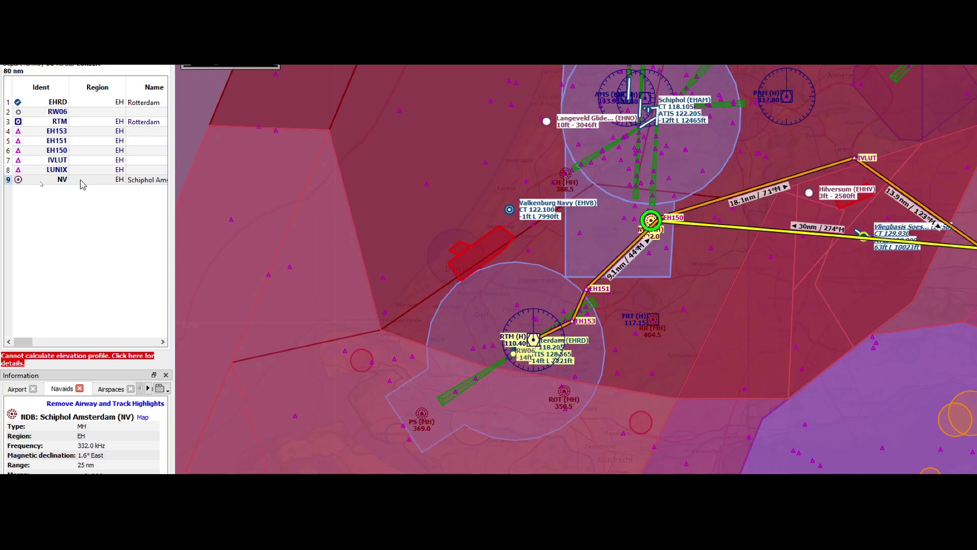
# Delete NV from the flight plan so the route ends at LUNIX
pyautogui.click(65, 184)
pyautogui.rightClick(65, 184)
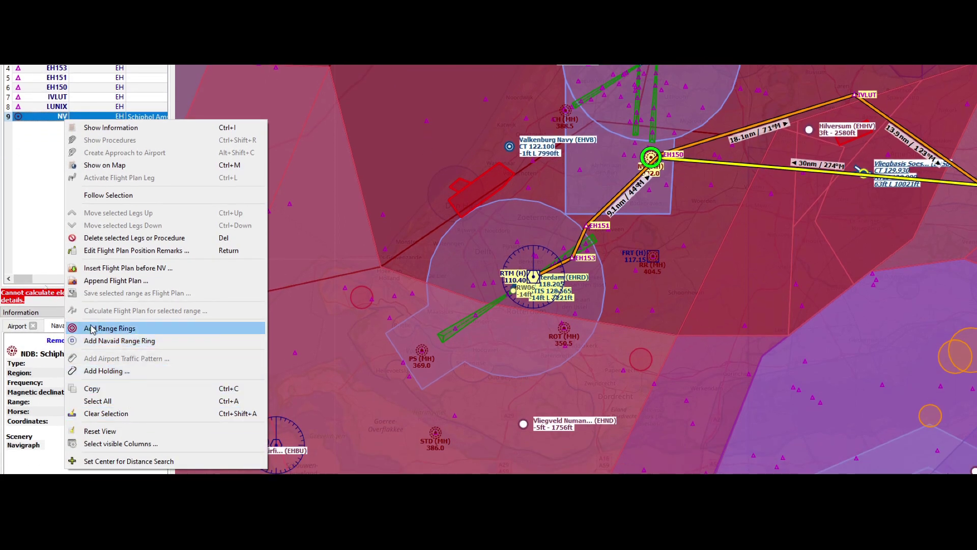
pyautogui.click(47, 135)
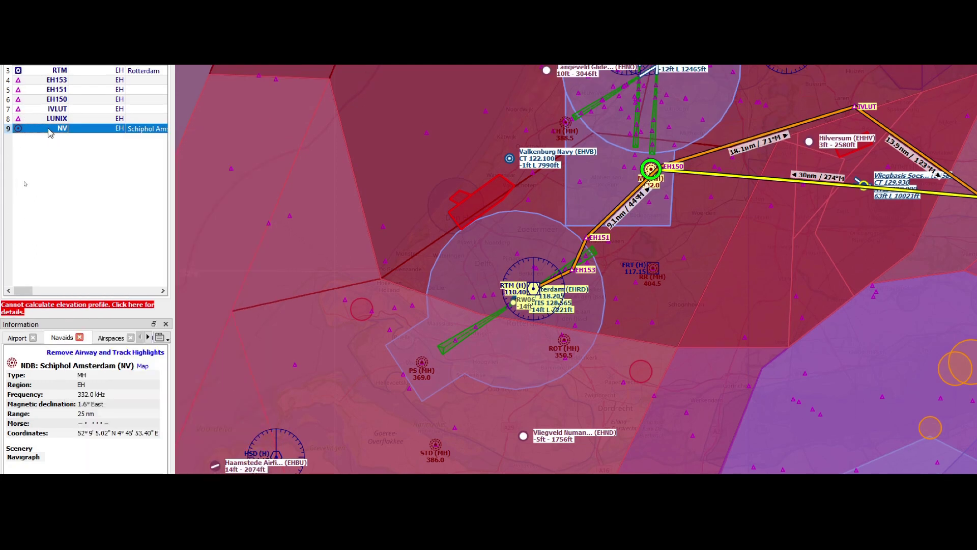
pyautogui.press('Delete')
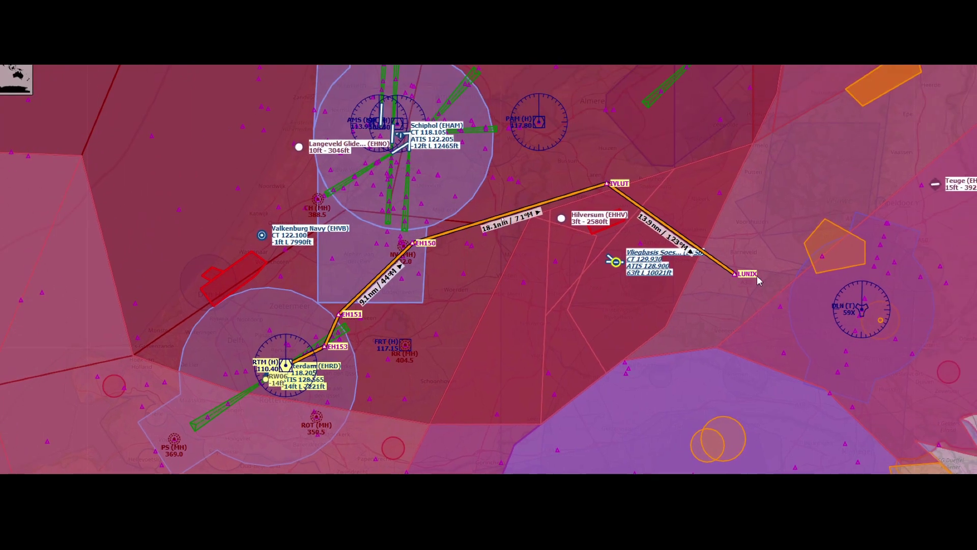
# Pan east toward Teuge and zoom in on the DLN TACAN, then back out
pyautogui.moveTo(815, 218); pyautogui.dragTo(690, 264)
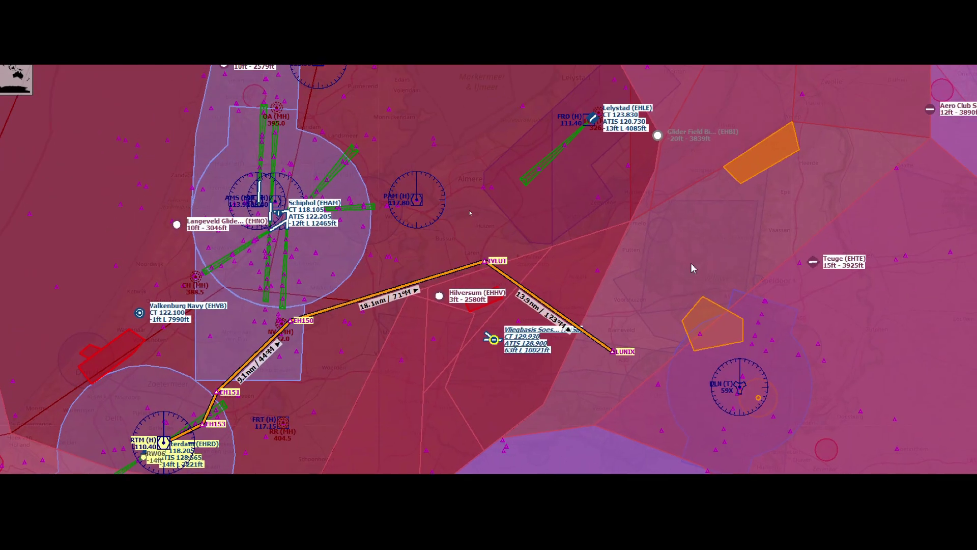
pyautogui.moveTo(763, 213); pyautogui.dragTo(713, 229)
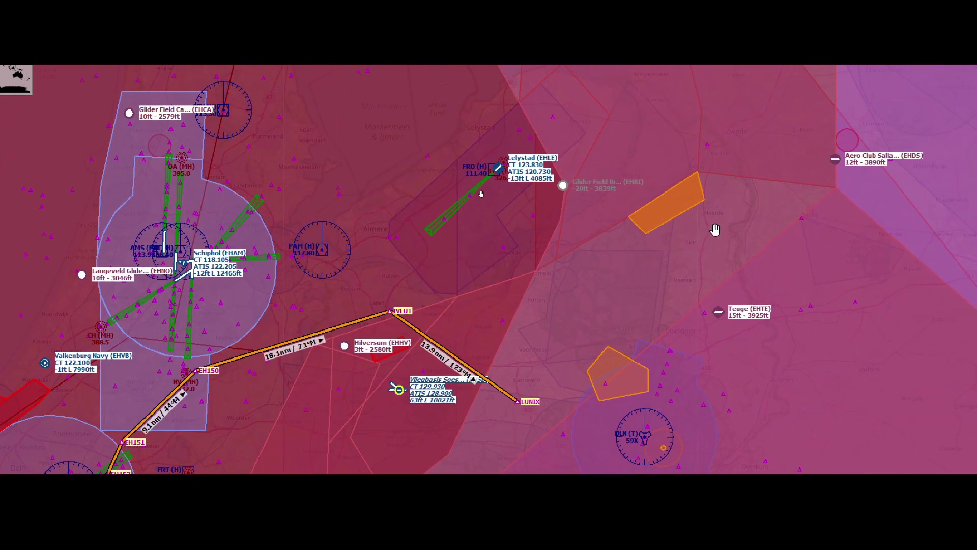
pyautogui.scroll(-5, 708, 220)
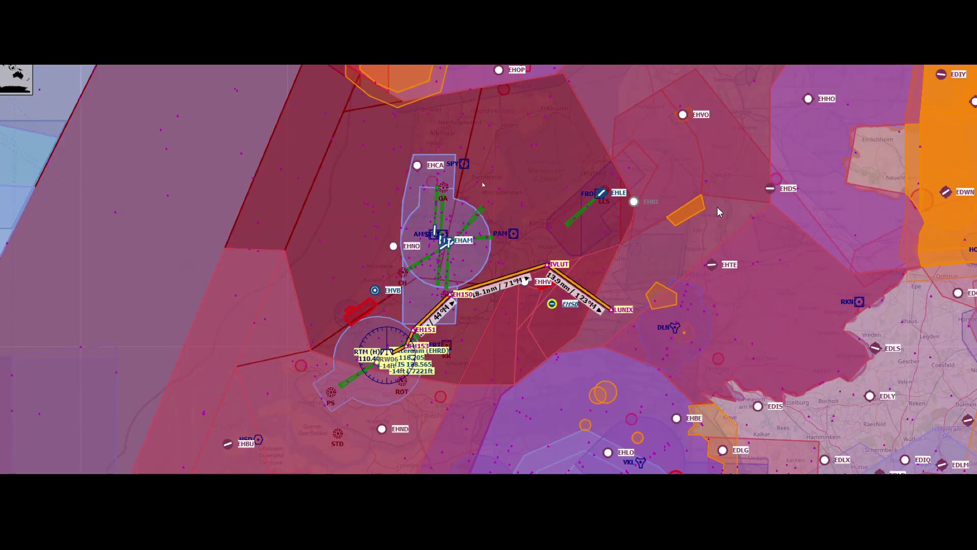
pyautogui.scroll(2, 738, 172)
pyautogui.moveTo(738, 173); pyautogui.dragTo(666, 139)
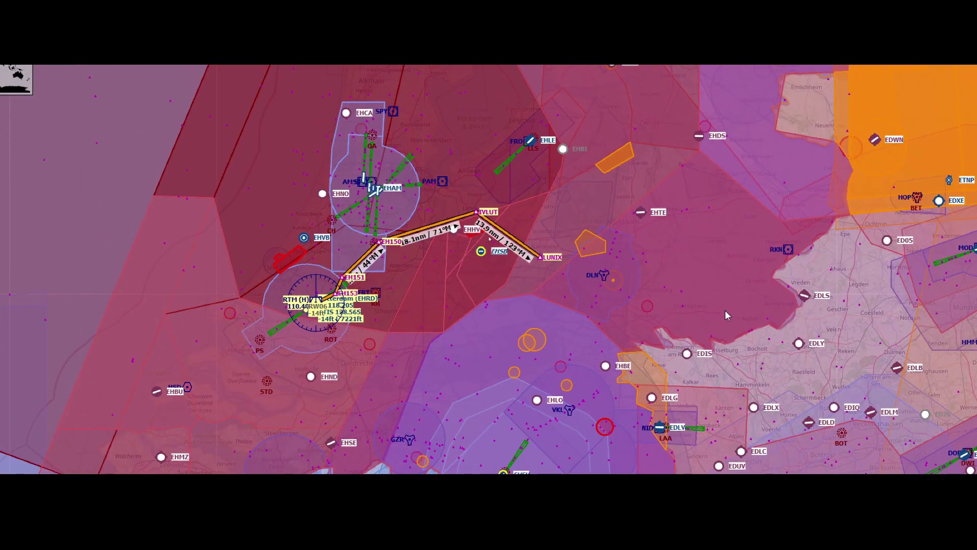
pyautogui.moveTo(742, 334); pyautogui.dragTo(641, 293)
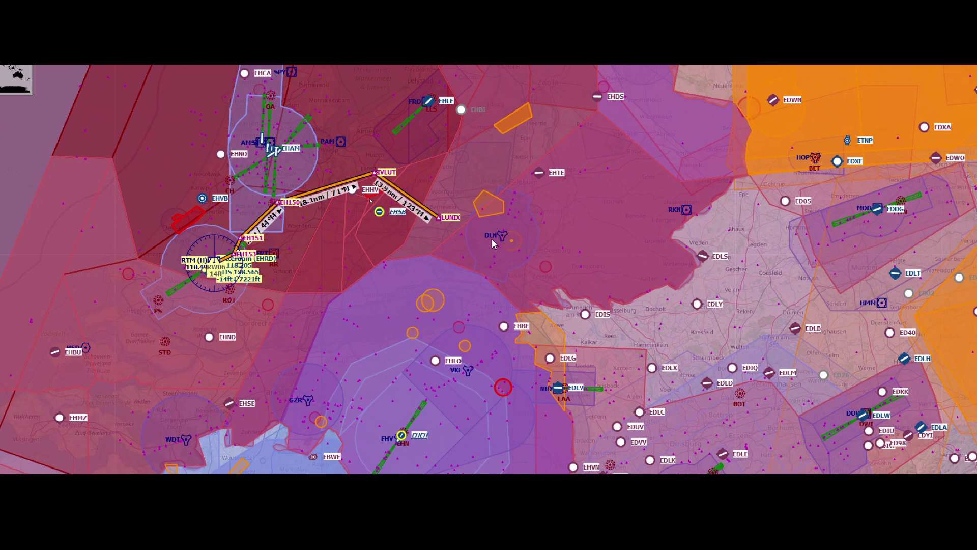
pyautogui.scroll(2, 493, 244)
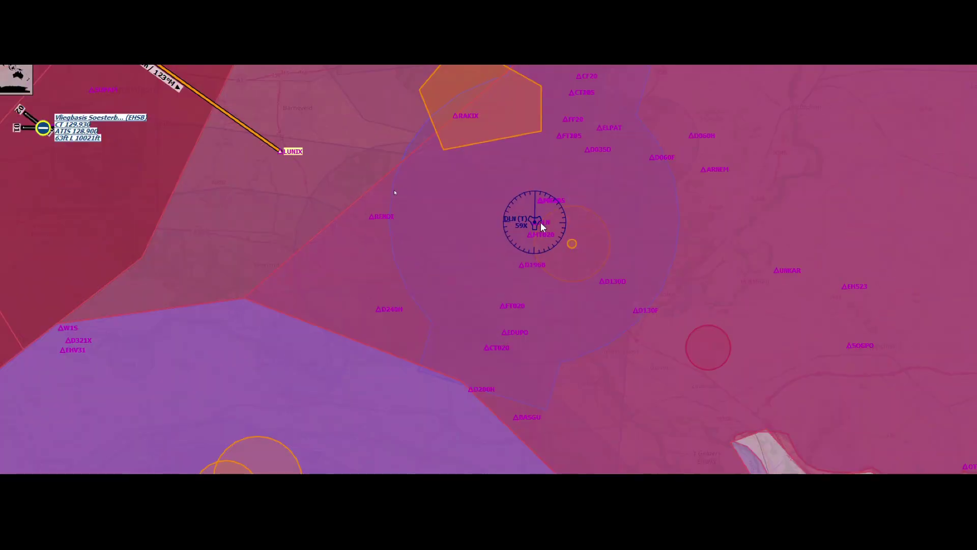
pyautogui.scroll(1, 542, 223)
pyautogui.scroll(1, 540, 224)
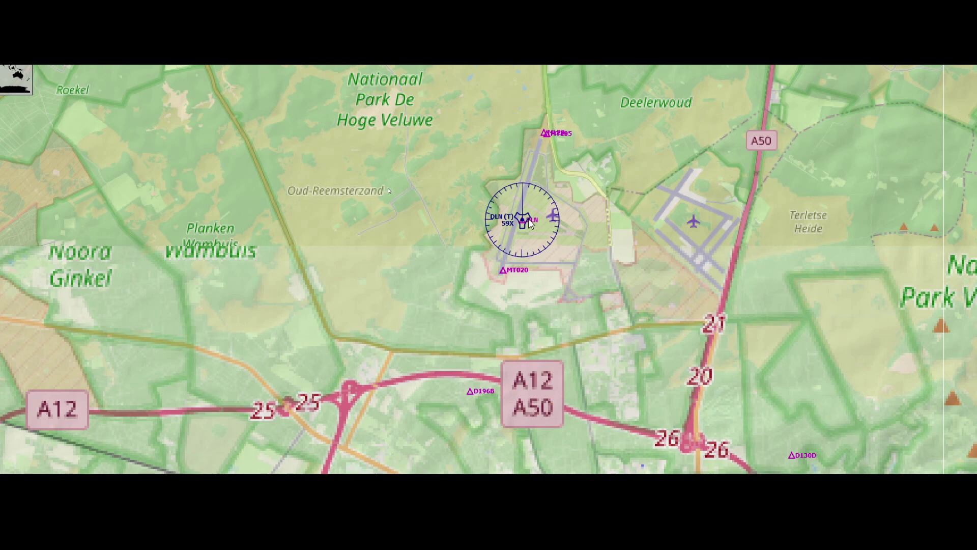
pyautogui.scroll(1, 534, 225)
pyautogui.scroll(1, 530, 228)
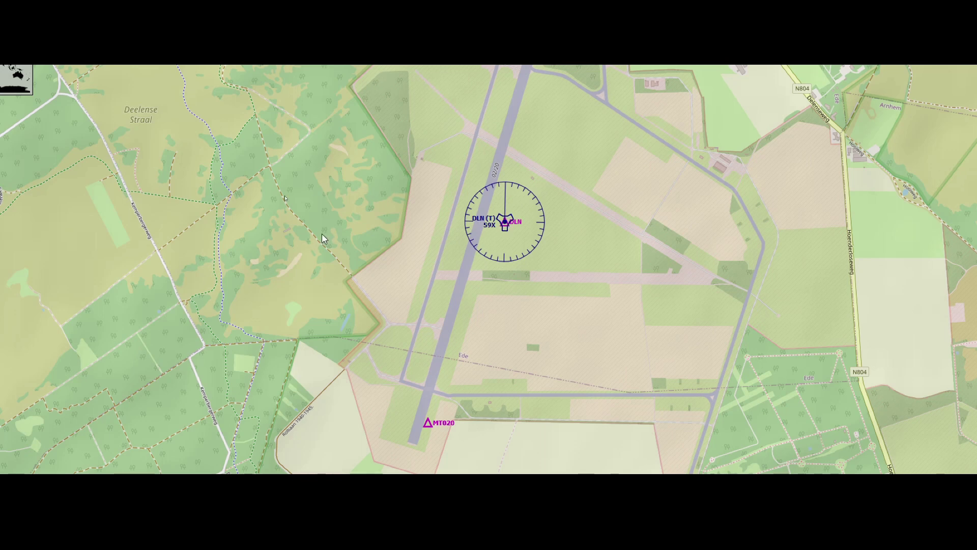
pyautogui.scroll(-2, 322, 236)
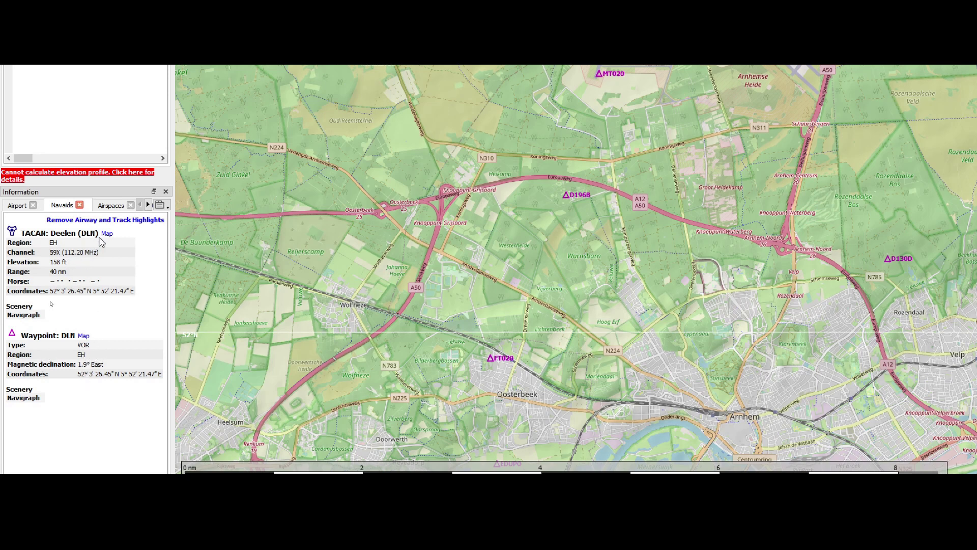
# Show Rotterdam's airport details in the Information panel and zoom out over the whole route
pyautogui.click(18, 206)
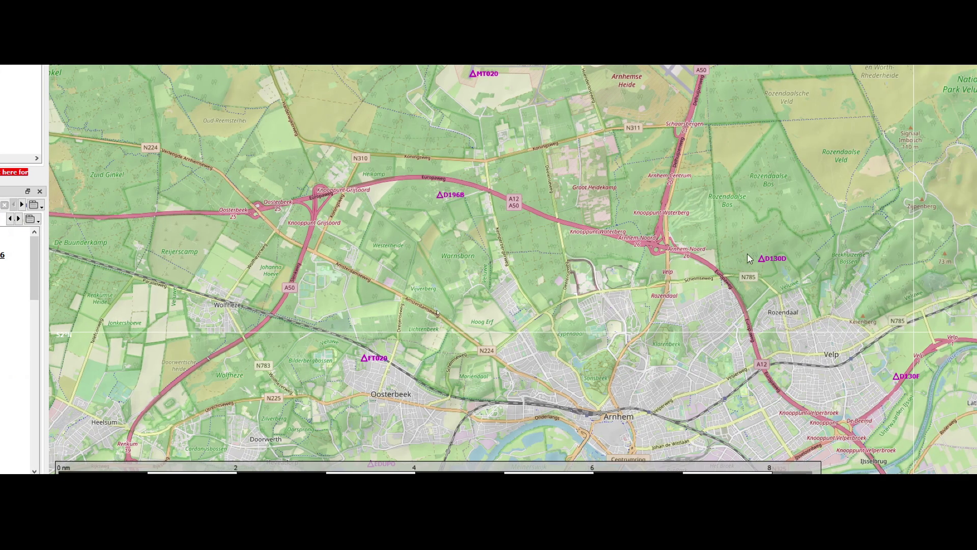
pyautogui.scroll(-3, 691, 239)
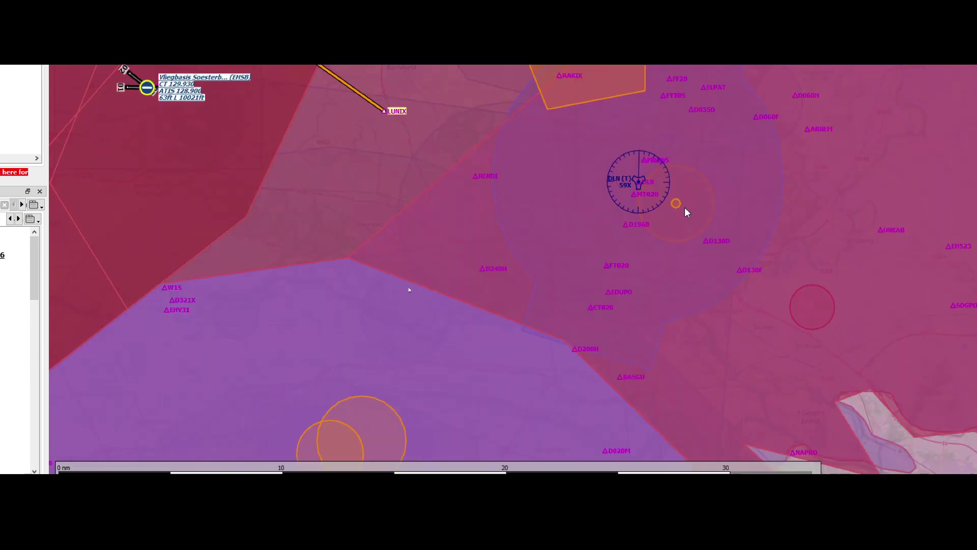
pyautogui.scroll(-2, 692, 229)
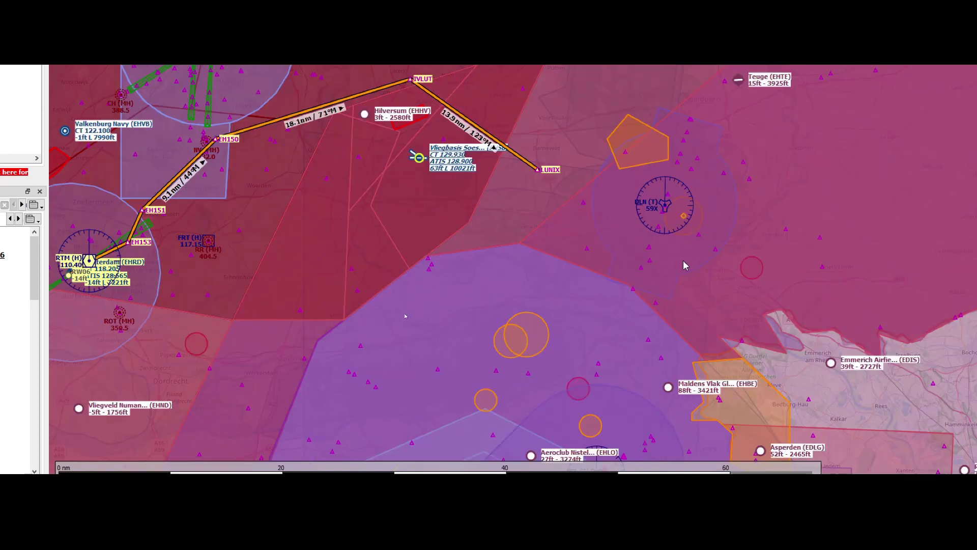
pyautogui.moveTo(683, 259); pyautogui.dragTo(600, 264)
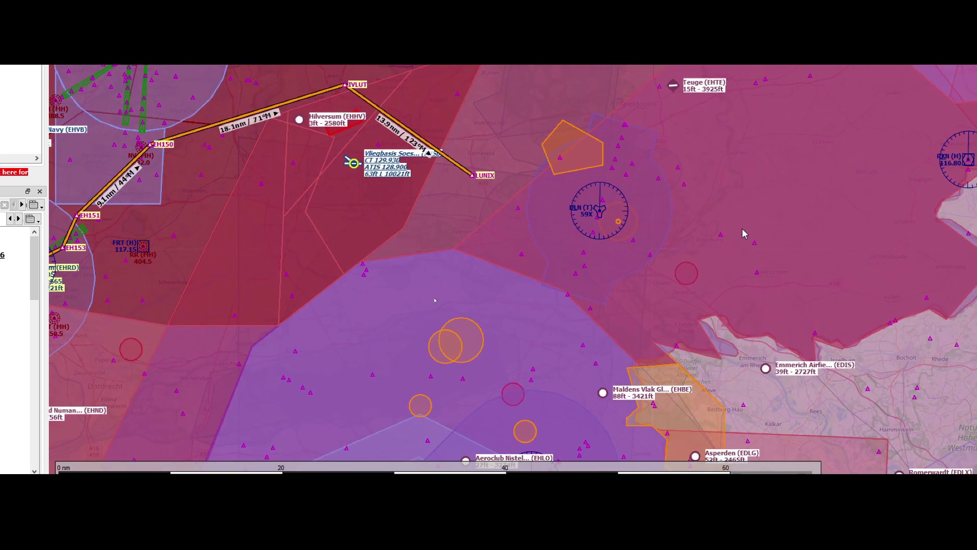
pyautogui.scroll(-2, 744, 234)
pyautogui.moveTo(740, 227); pyautogui.dragTo(698, 253)
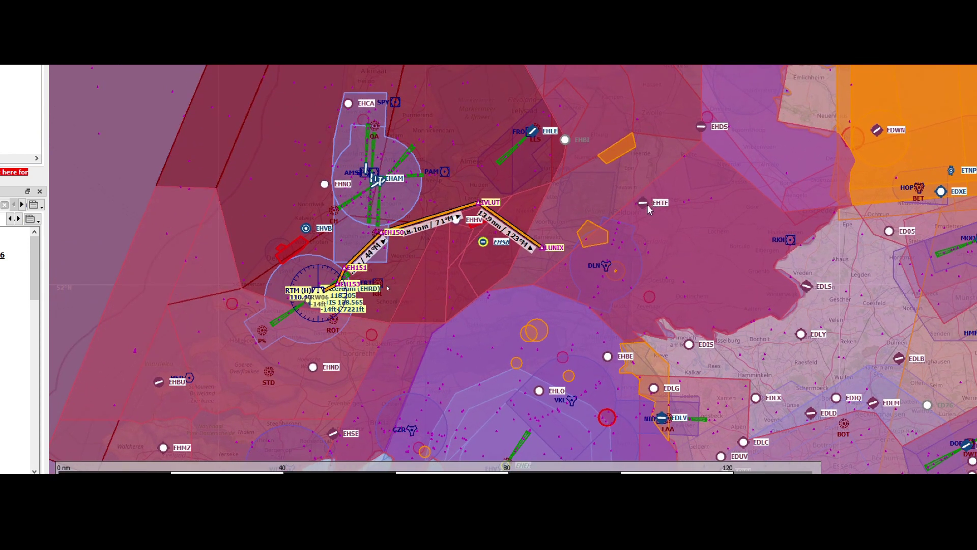
# Set Teuge (EHTE) as the destination, adding a 19.6 nm leg from LUNIX
pyautogui.moveTo(655, 215)
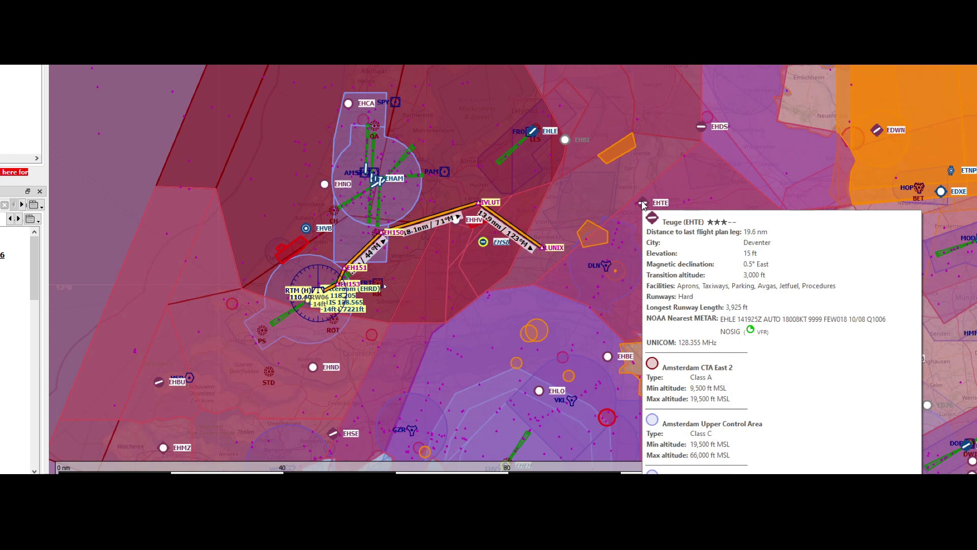
pyautogui.rightClick(642, 203)
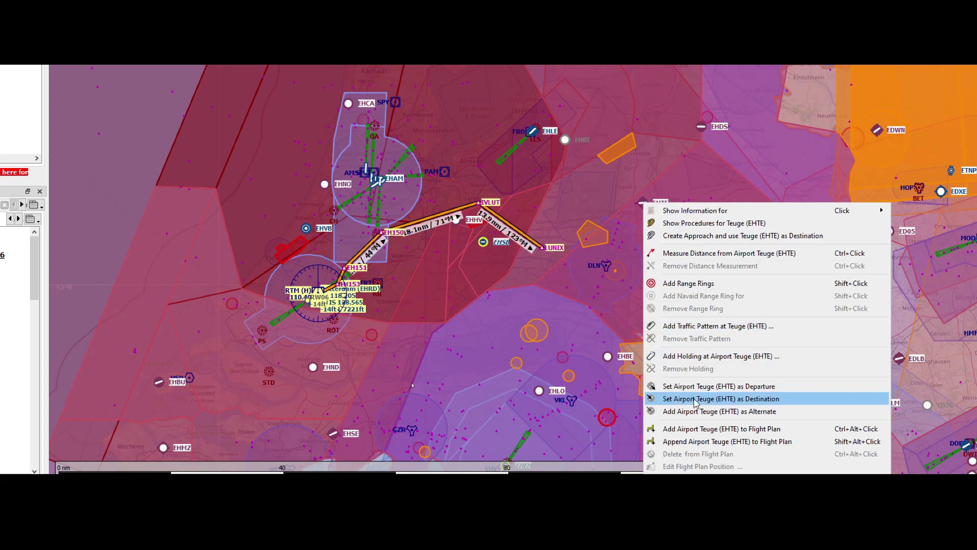
pyautogui.click(749, 403)
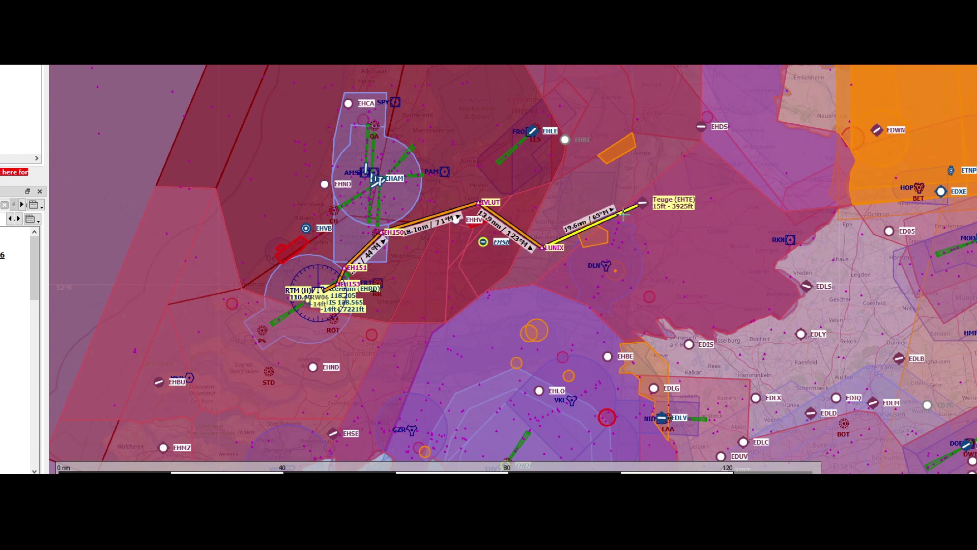
pyautogui.moveTo(652, 205)
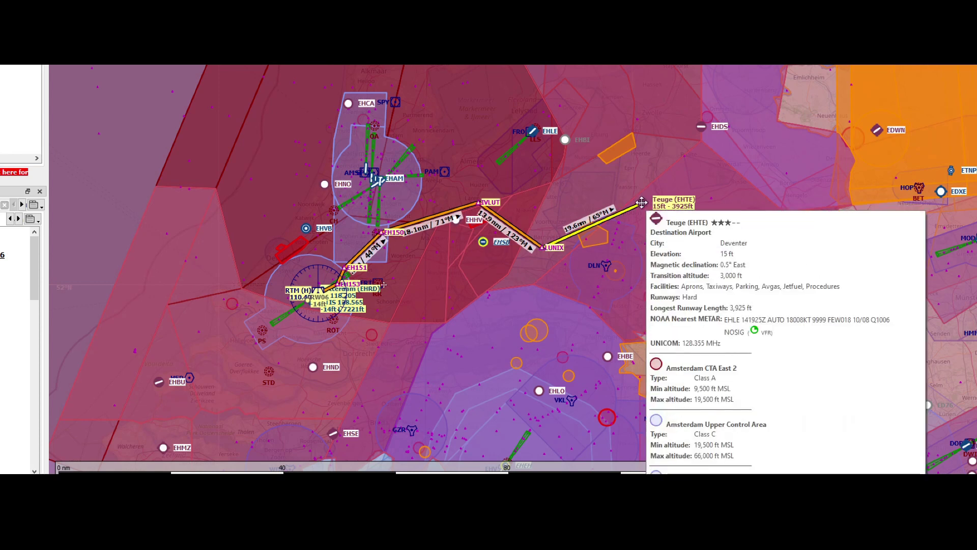
# Zoom in on Teuge's runway 08/26 and bring up the EHTE airport's context menu
pyautogui.scroll(5, 651, 206)
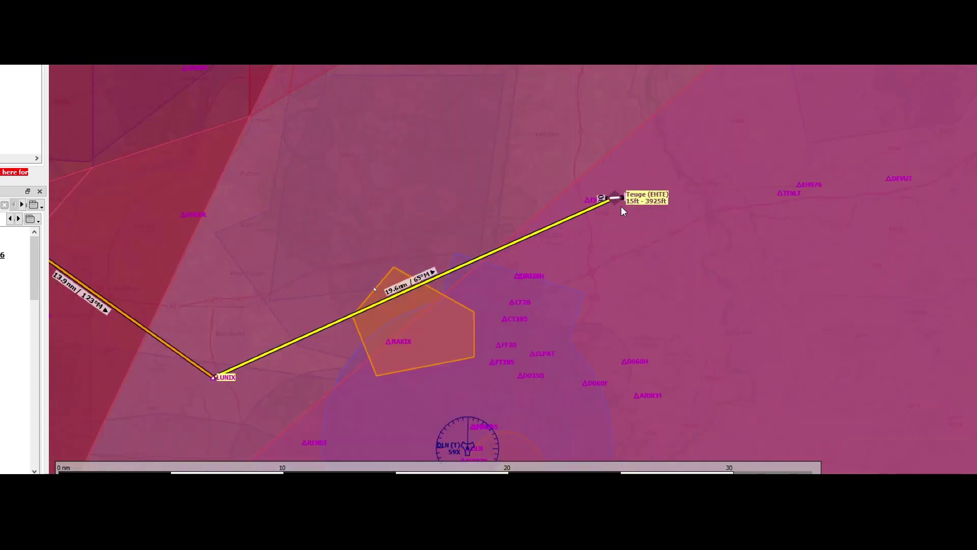
pyautogui.scroll(4, 592, 188)
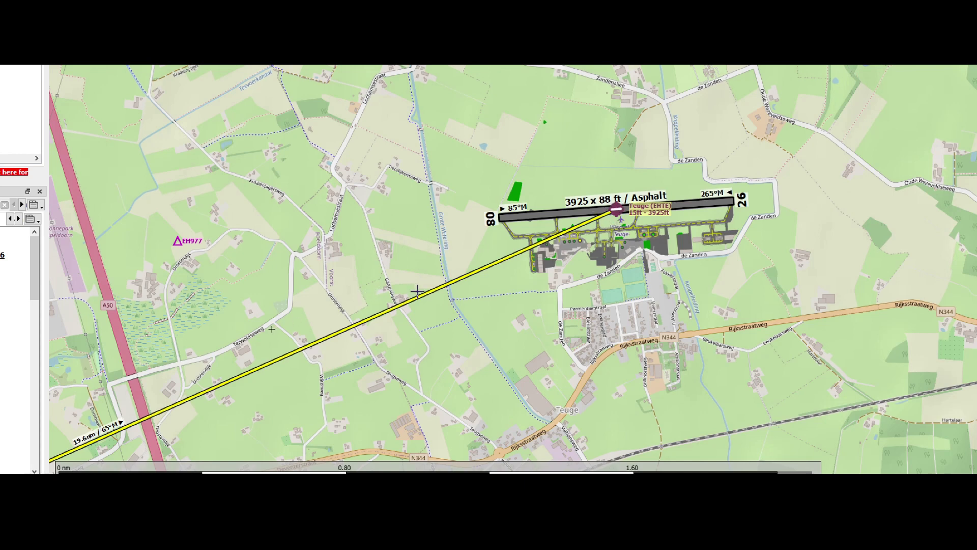
pyautogui.rightClick(616, 209)
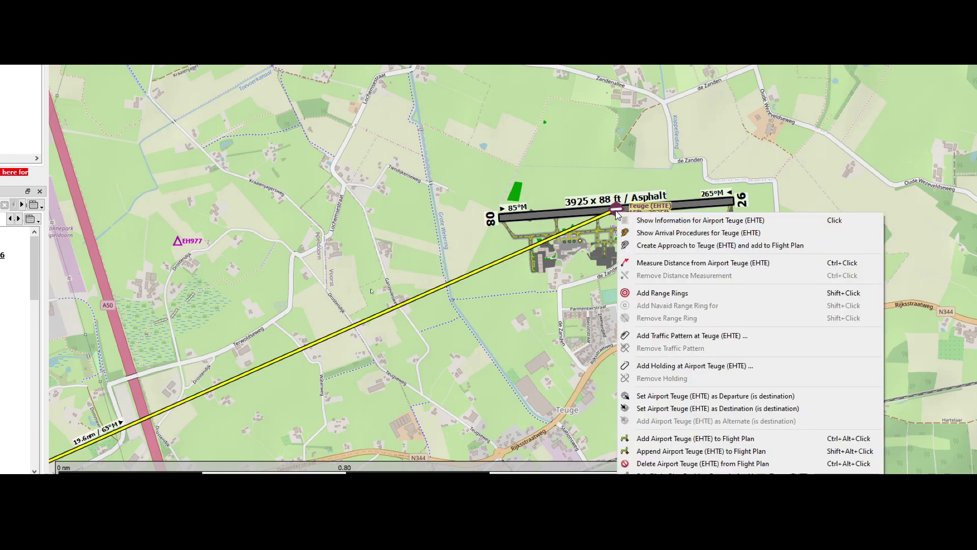
# From Teuge's arrival procedures, preview approach EH976 and insert RNAV 26 EH976 into the flight plan
pyautogui.click(663, 236)
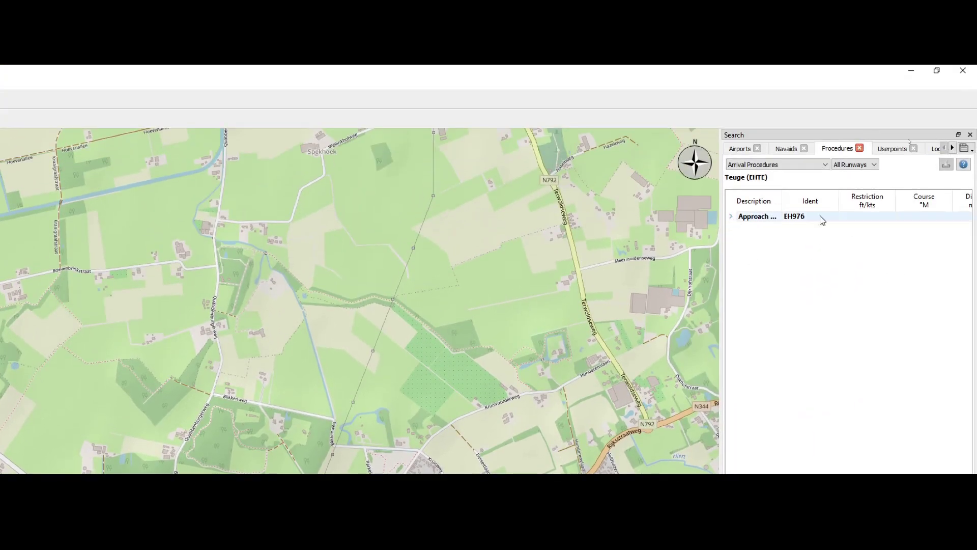
pyautogui.click(732, 217)
pyautogui.click(763, 217)
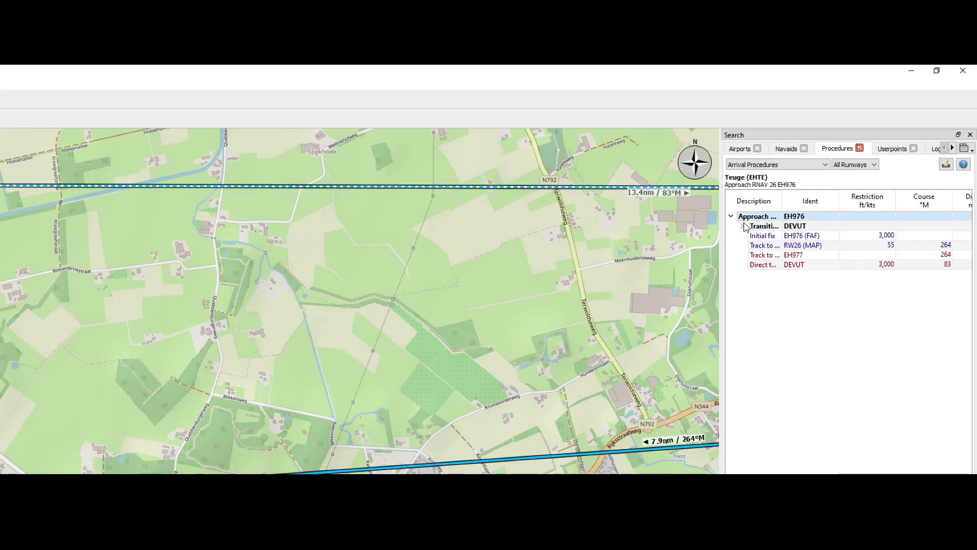
pyautogui.scroll(-6, 491, 328)
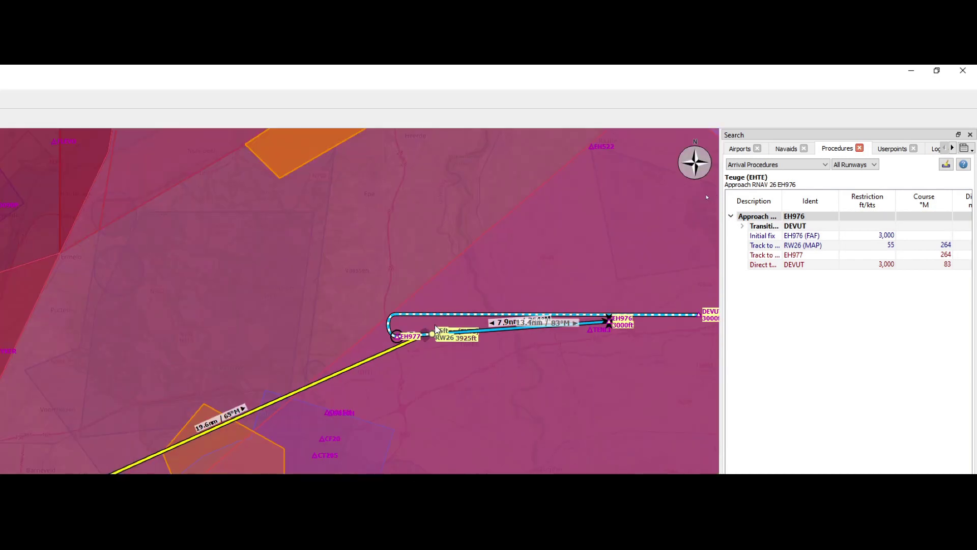
pyautogui.moveTo(552, 385); pyautogui.dragTo(511, 359)
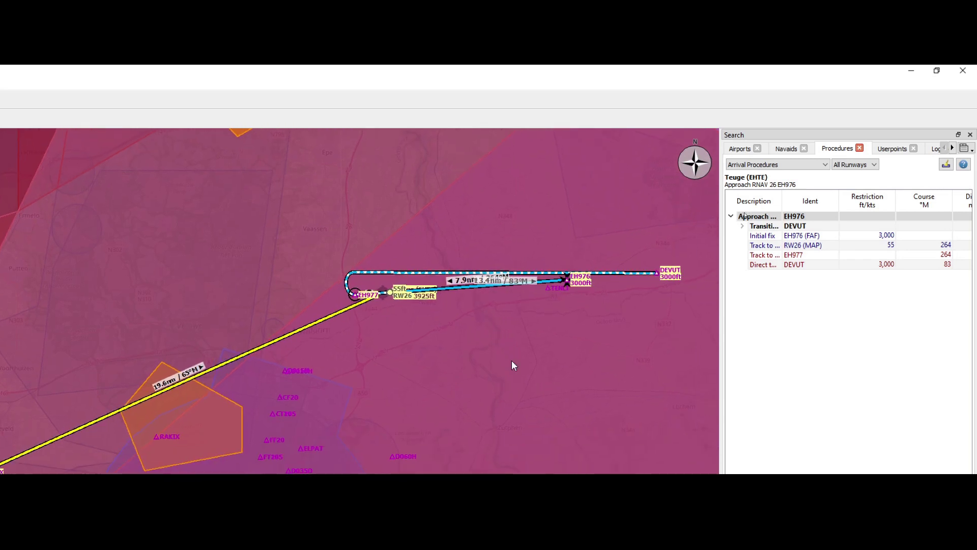
pyautogui.rightClick(767, 218)
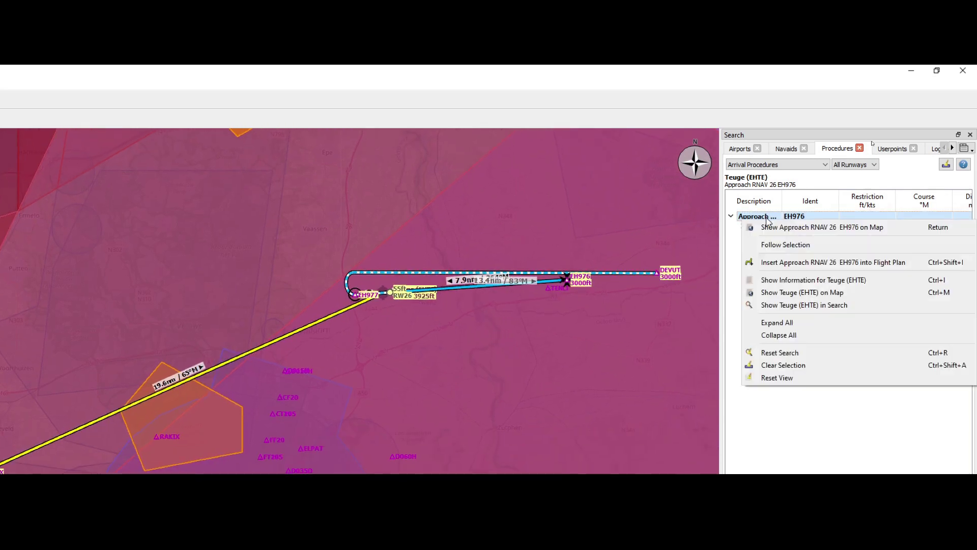
pyautogui.click(798, 263)
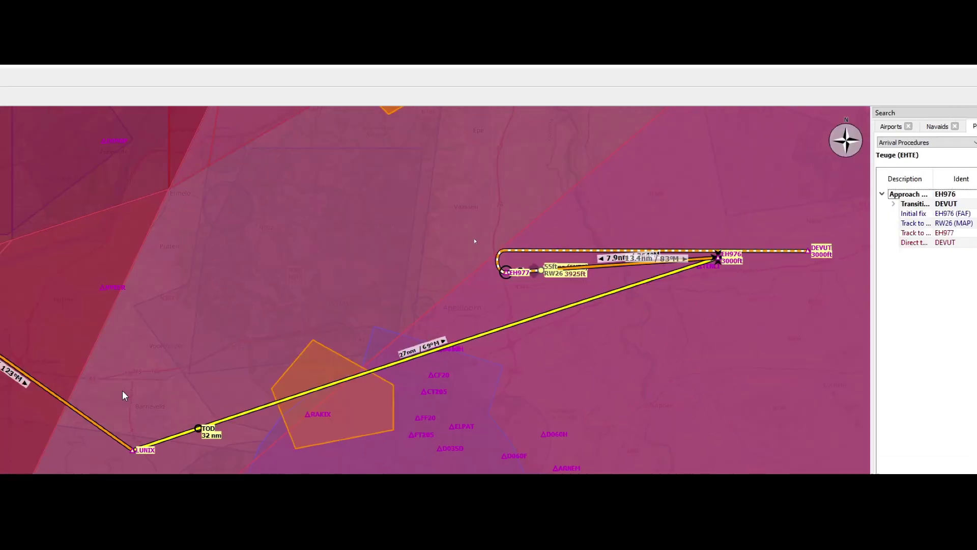
# Select the RW26 (MAP) flight plan row and zoom in on the map around fix EH976
pyautogui.moveTo(202, 383)
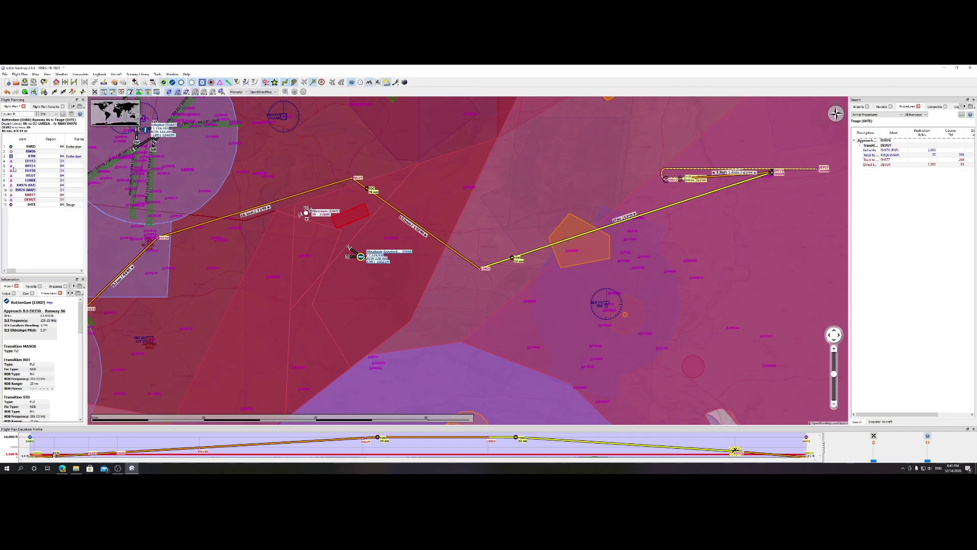
pyautogui.click(31, 190)
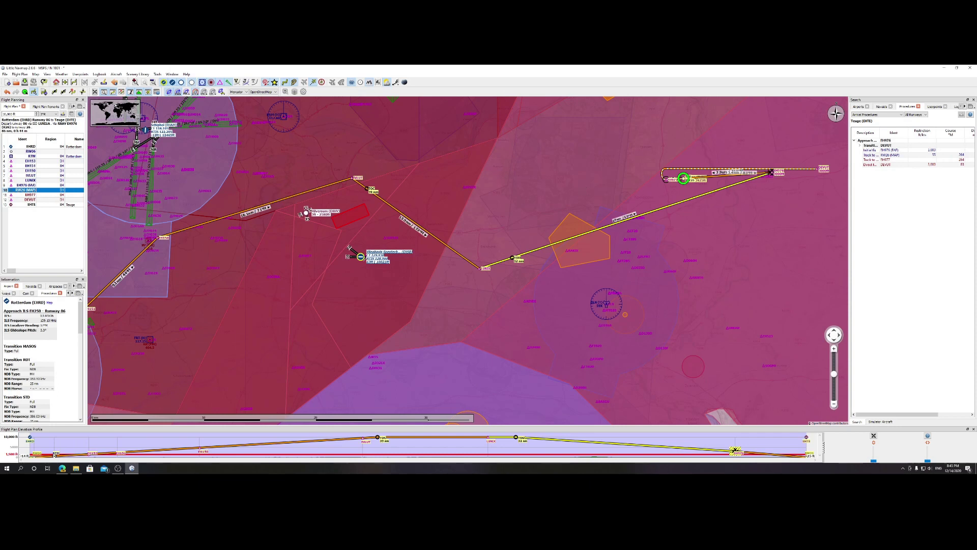
pyautogui.scroll(3, 774, 180)
pyautogui.scroll(3, 759, 177)
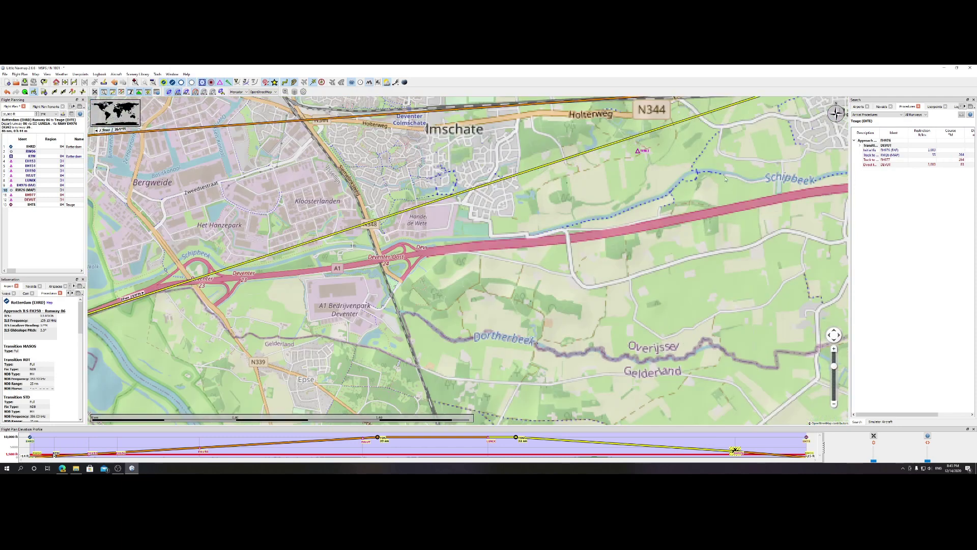